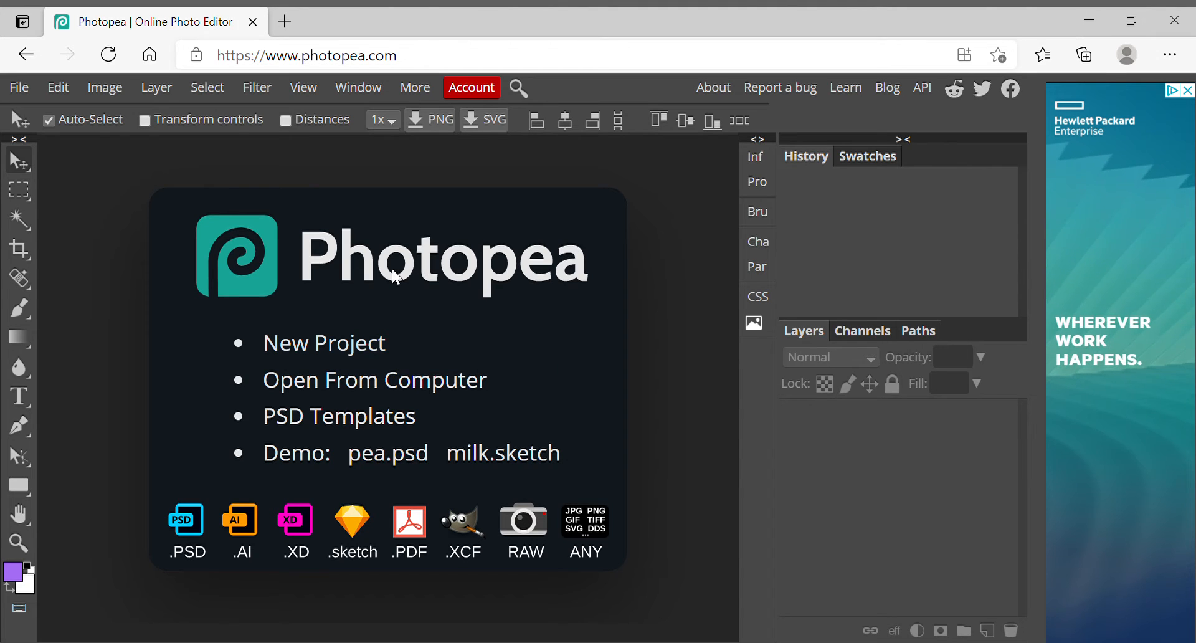
- Open the drawing of a raised fist inside a heart from the computer
left_click(429, 388)
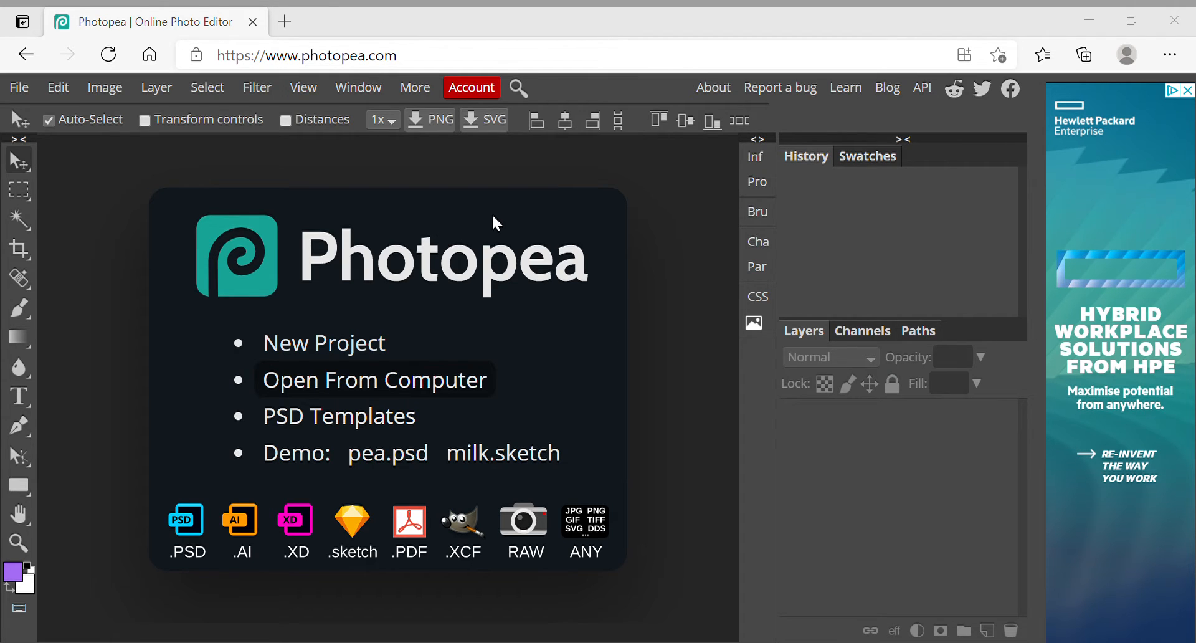
left_click(733, 501)
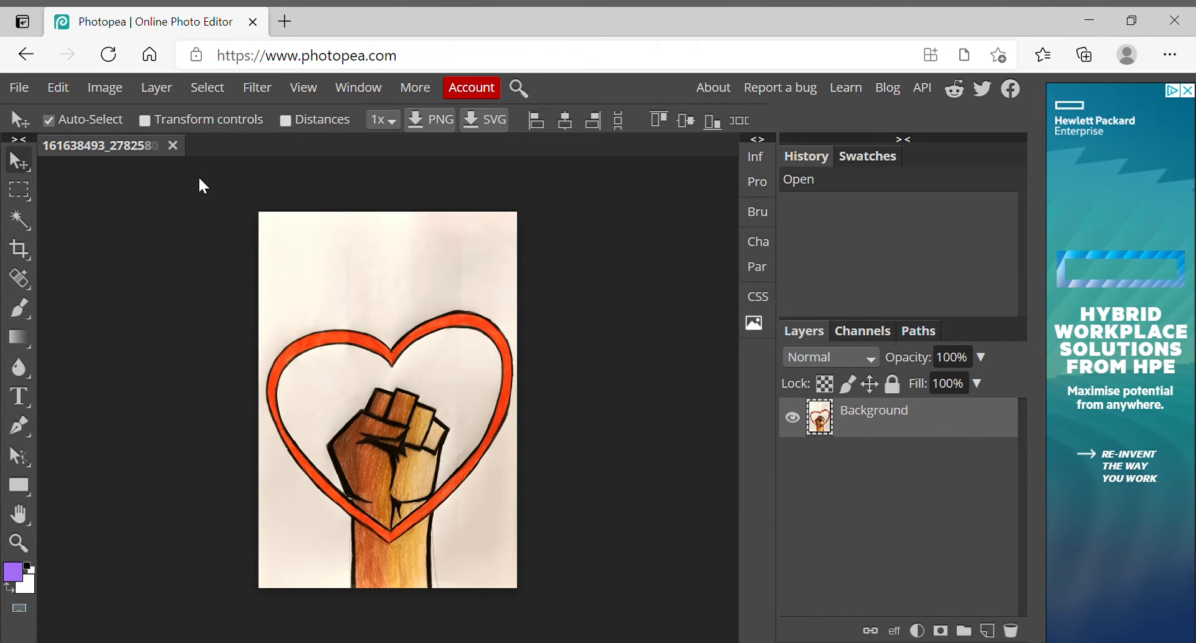
right_click(20, 399)
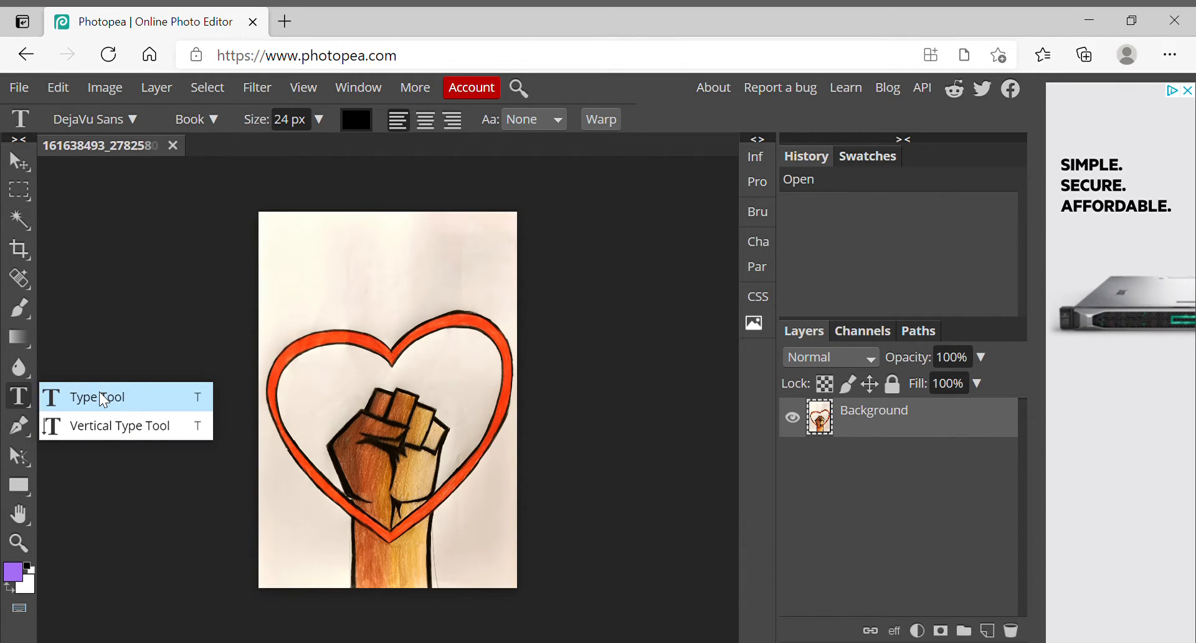
left_click(107, 427)
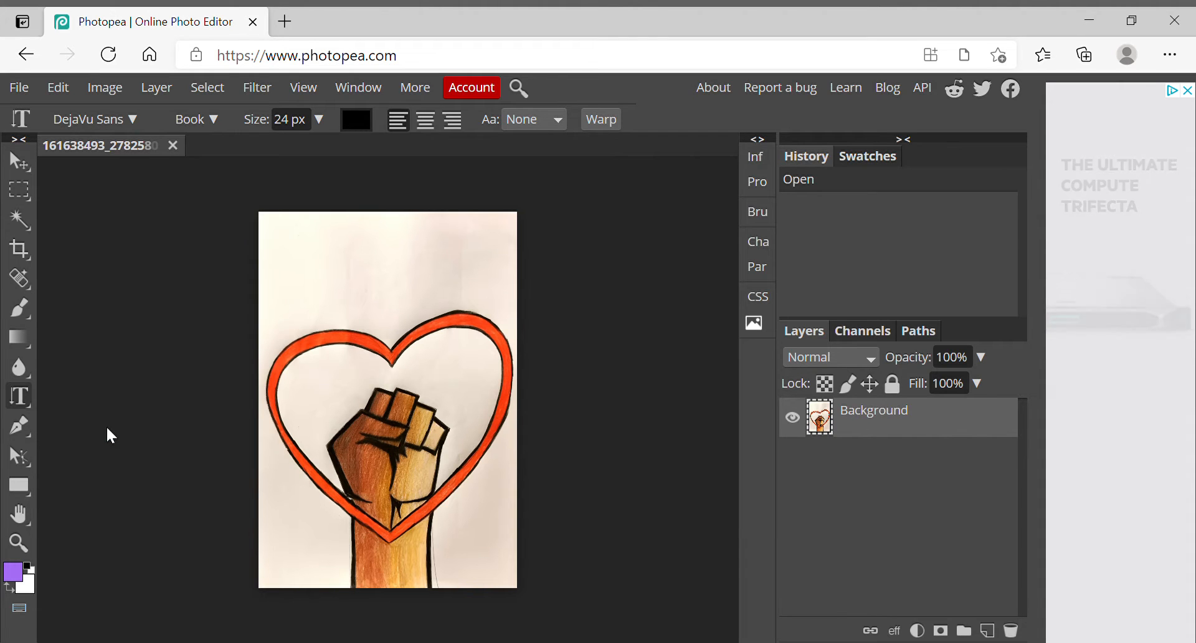
left_click_drag(279, 254, 338, 483)
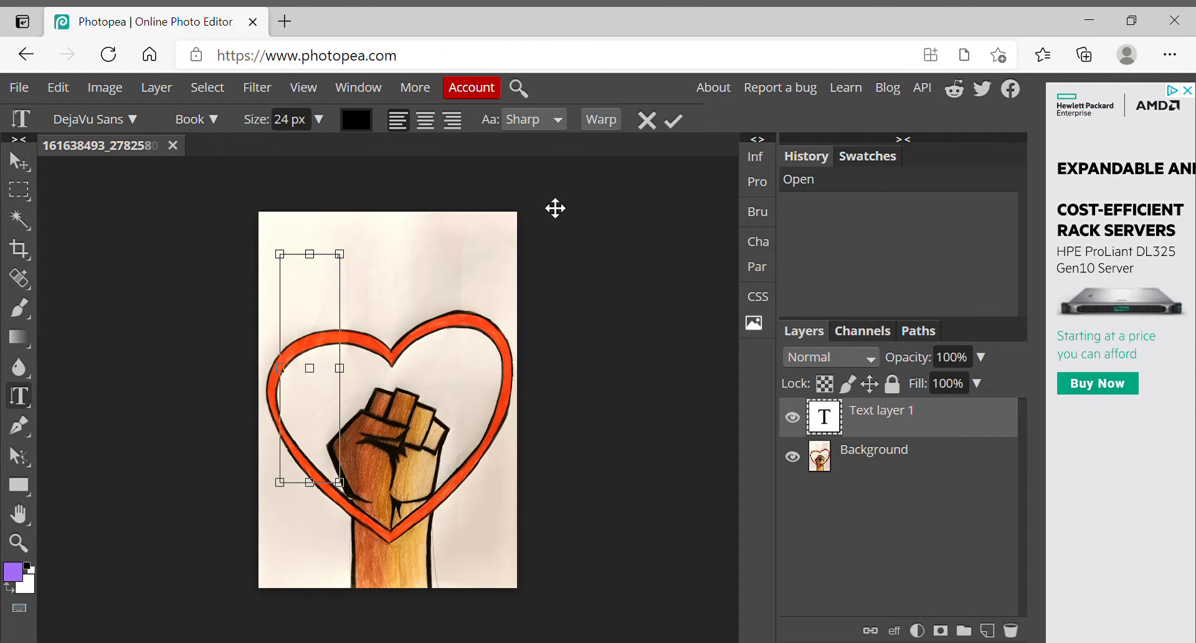
left_click(647, 122)
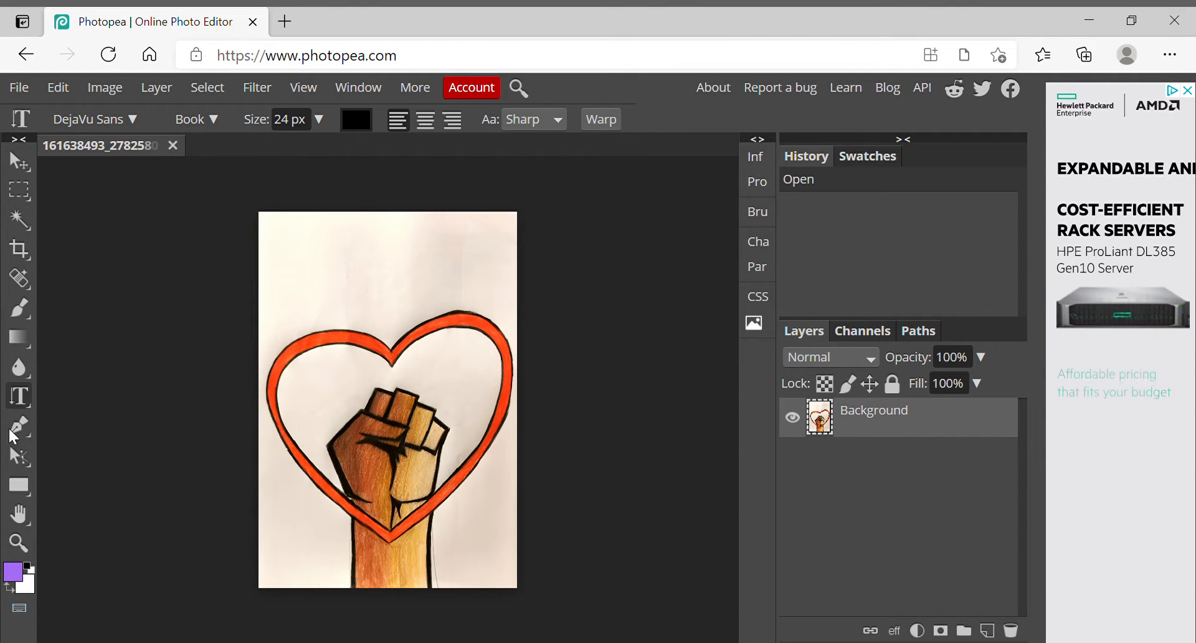
- Add a horizontal text box across the blank area above the heart and enter "BLACK LIVES MATTER"
left_click(19, 396)
left_click(78, 403)
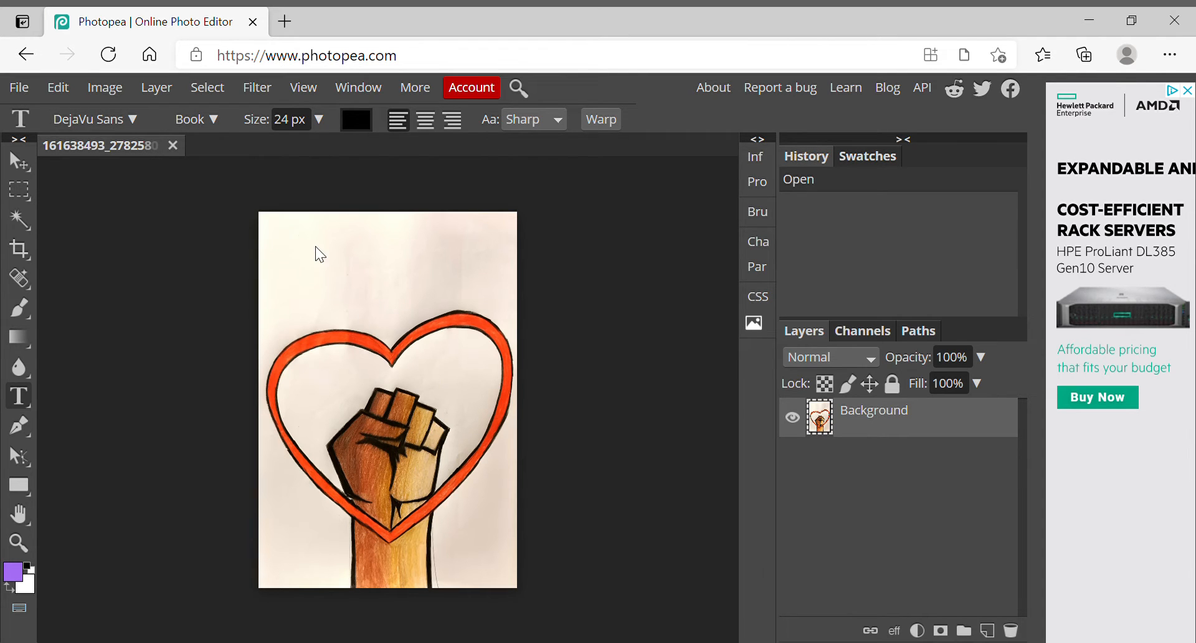
left_click_drag(285, 234, 497, 310)
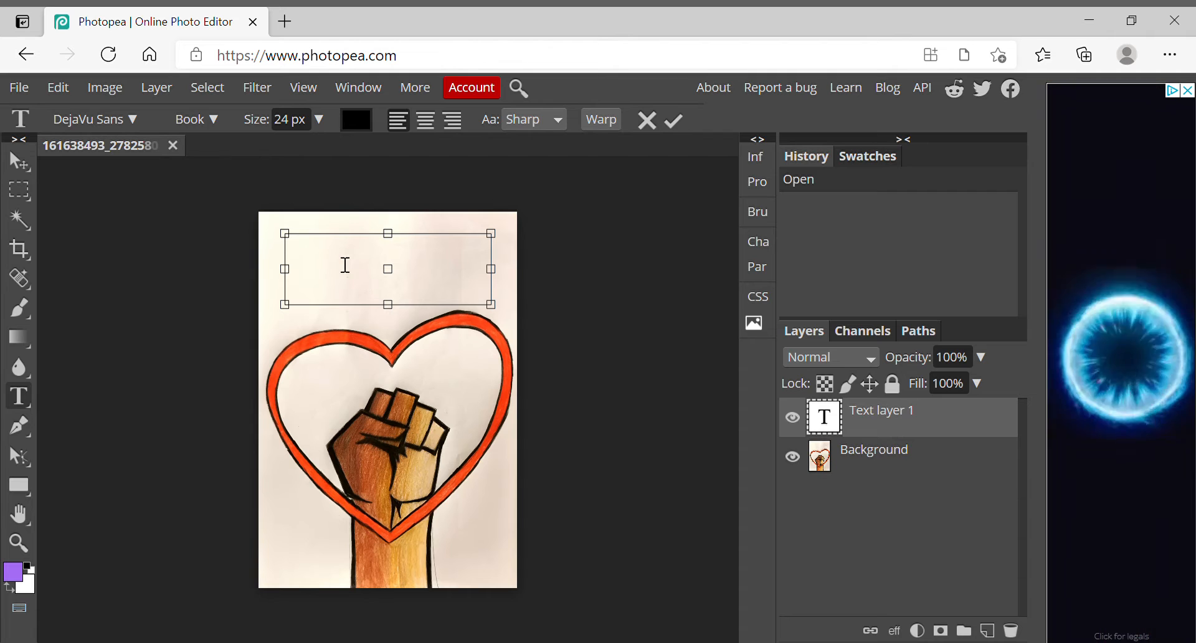
type("Black Lives Ma")
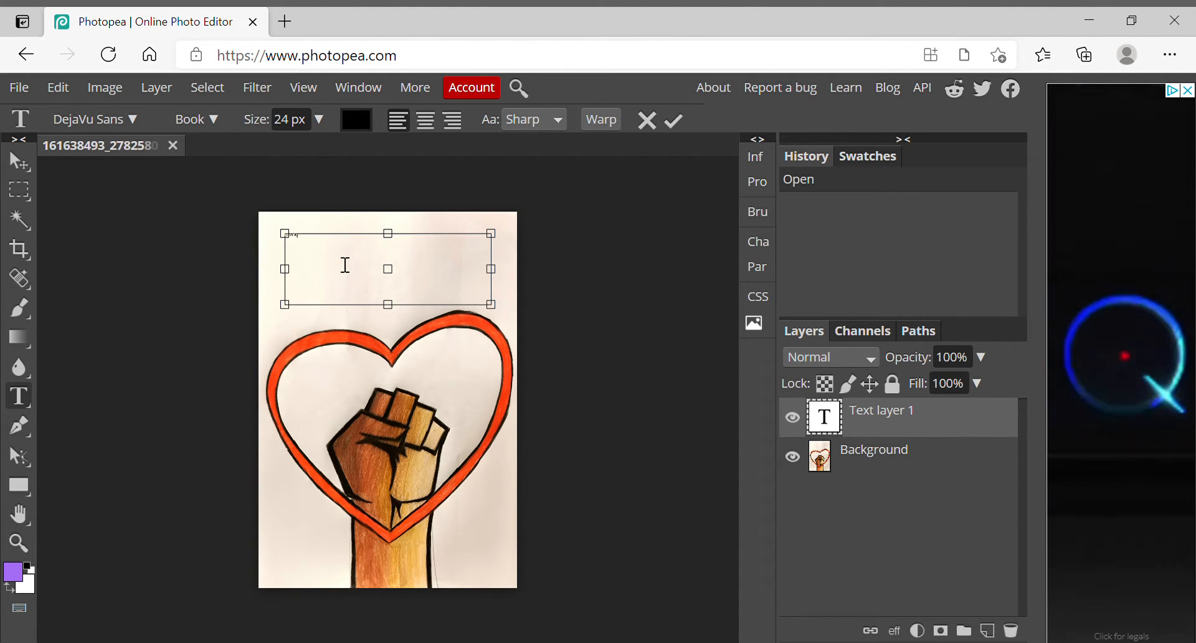
type("tter")
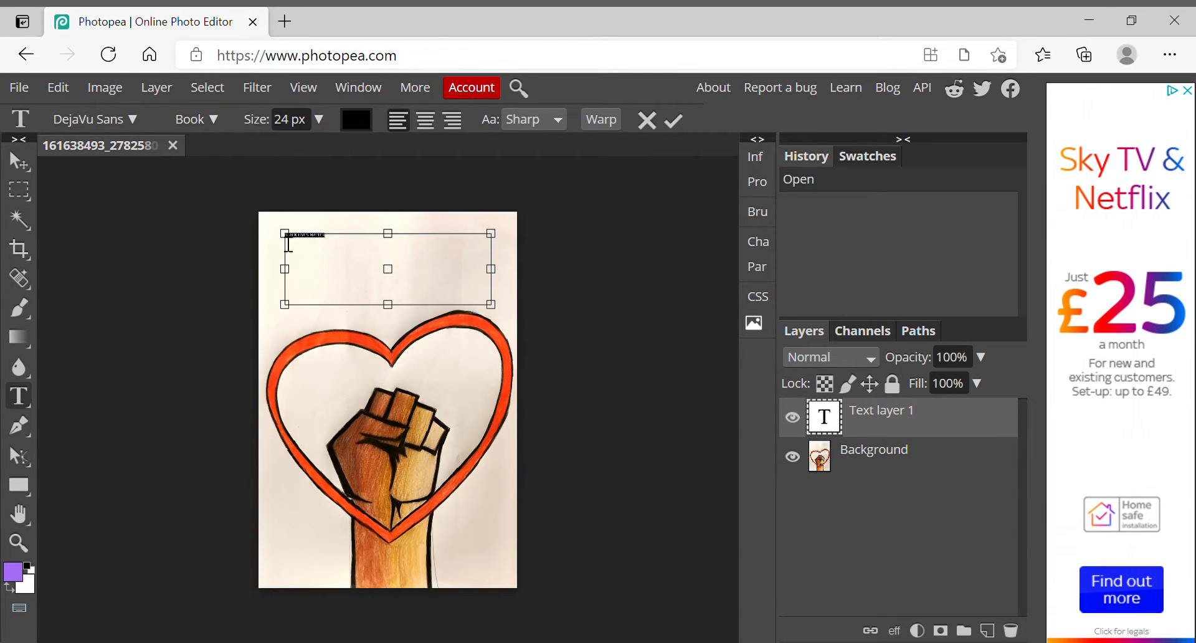
- Enlarge the selected slogan text to a font size of 150 px
left_click(318, 120)
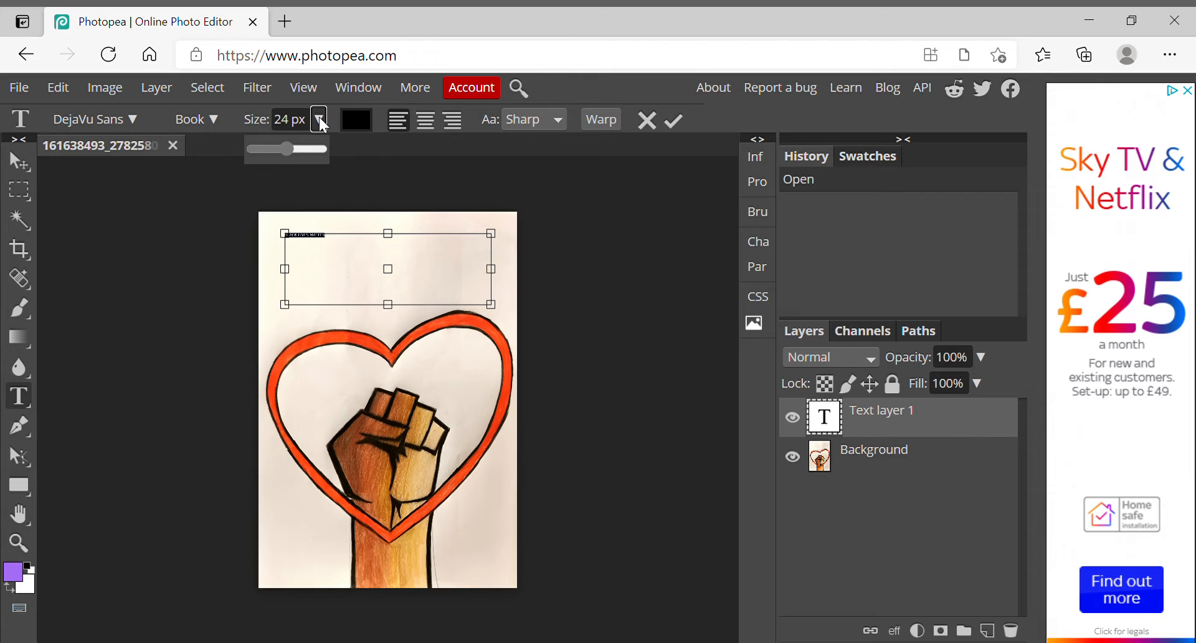
left_click(298, 148)
left_click_drag(309, 150, 342, 151)
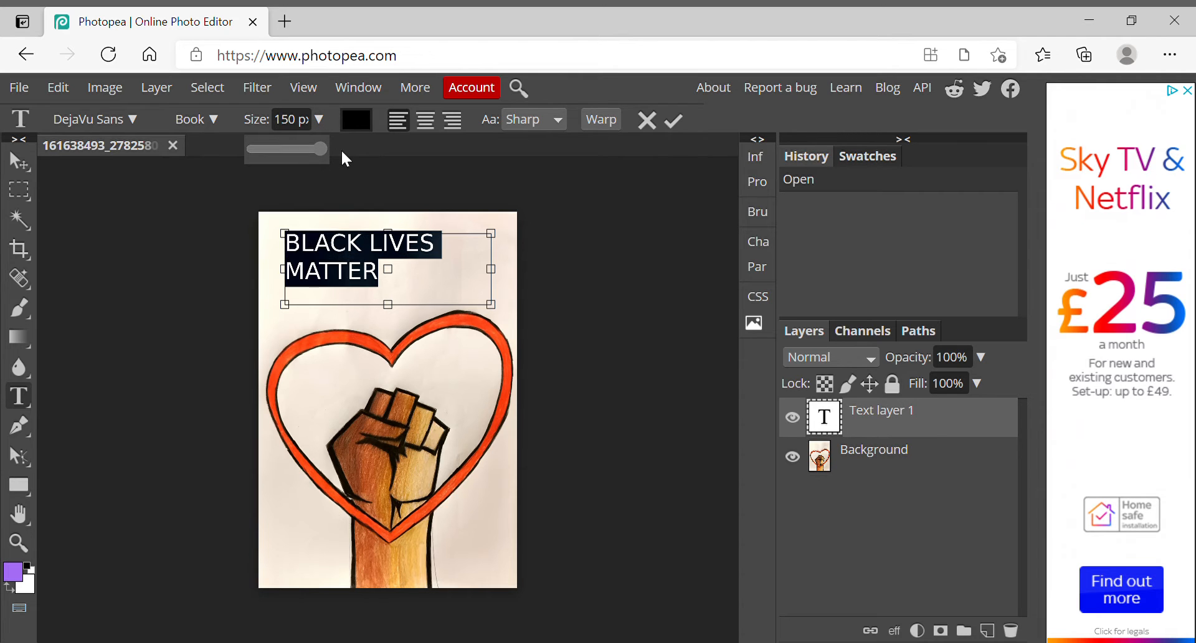
left_click(397, 287)
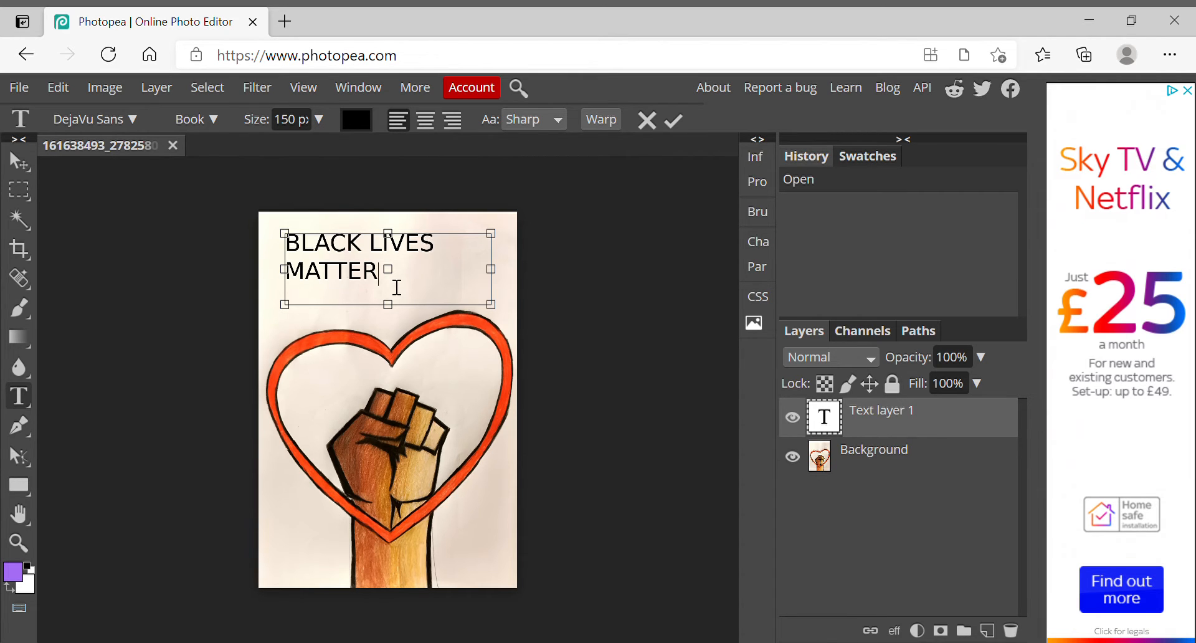
- Change the whole slogan's font to Destroy and enlarge its text box so all three lines fit
key("ctrl+a")
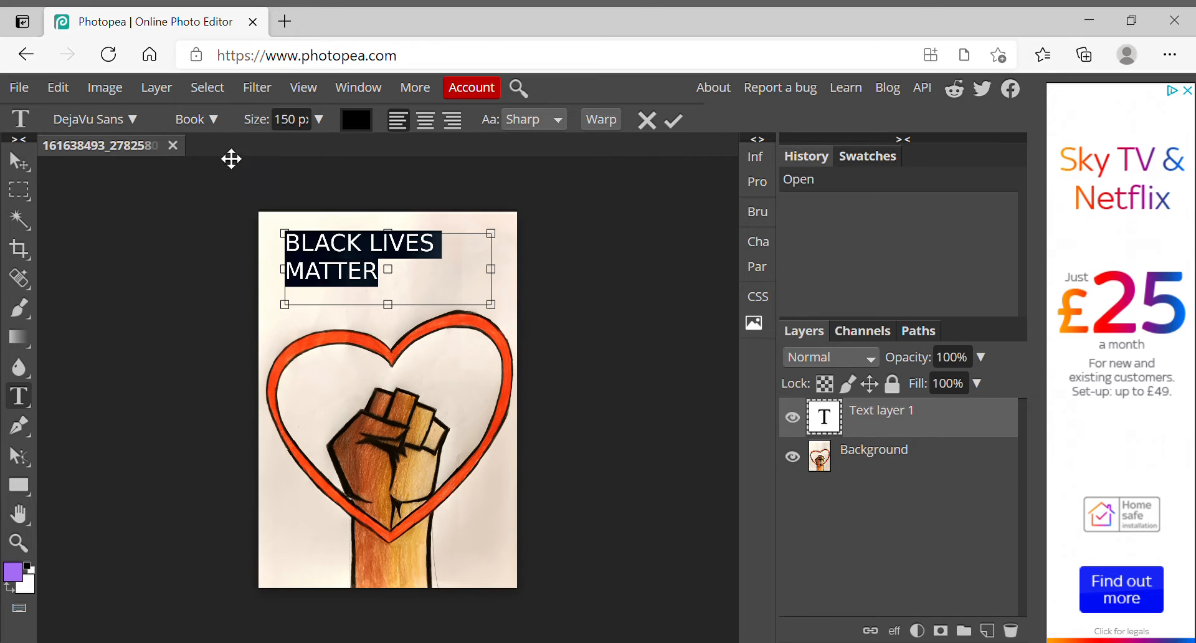
left_click(129, 116)
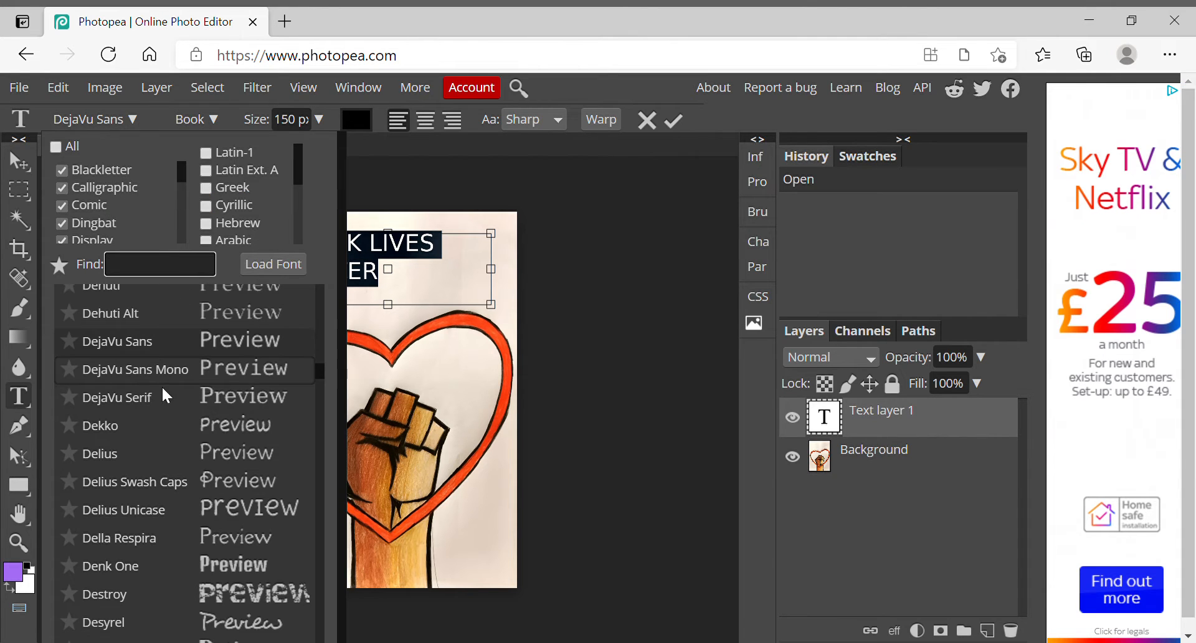
left_click(262, 592)
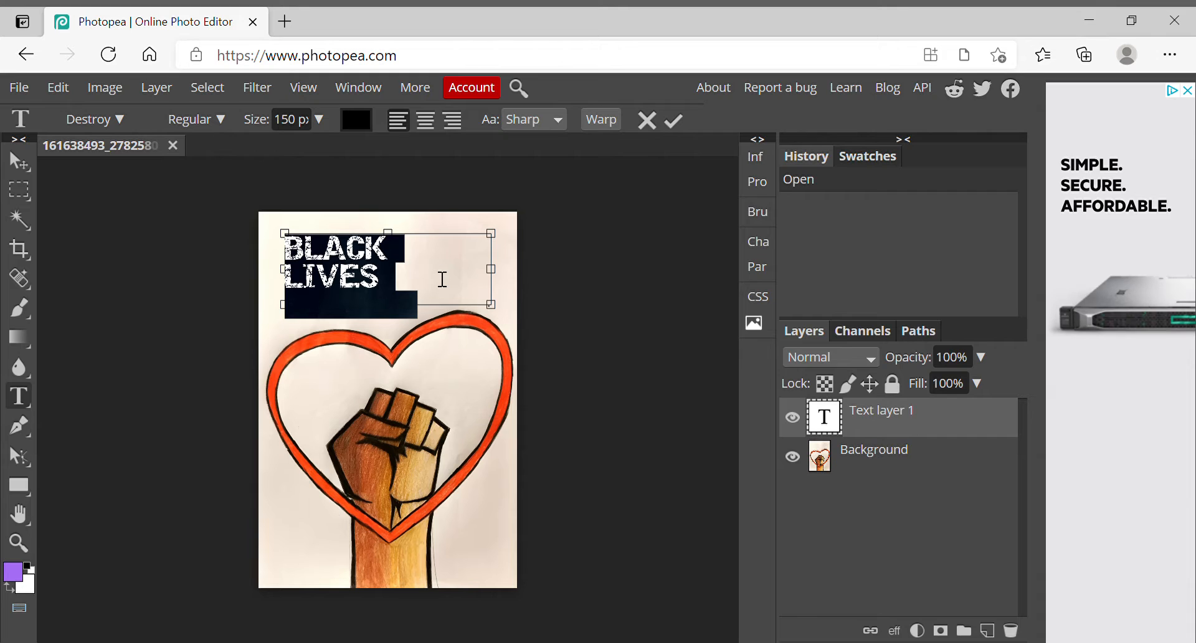
left_click(400, 255)
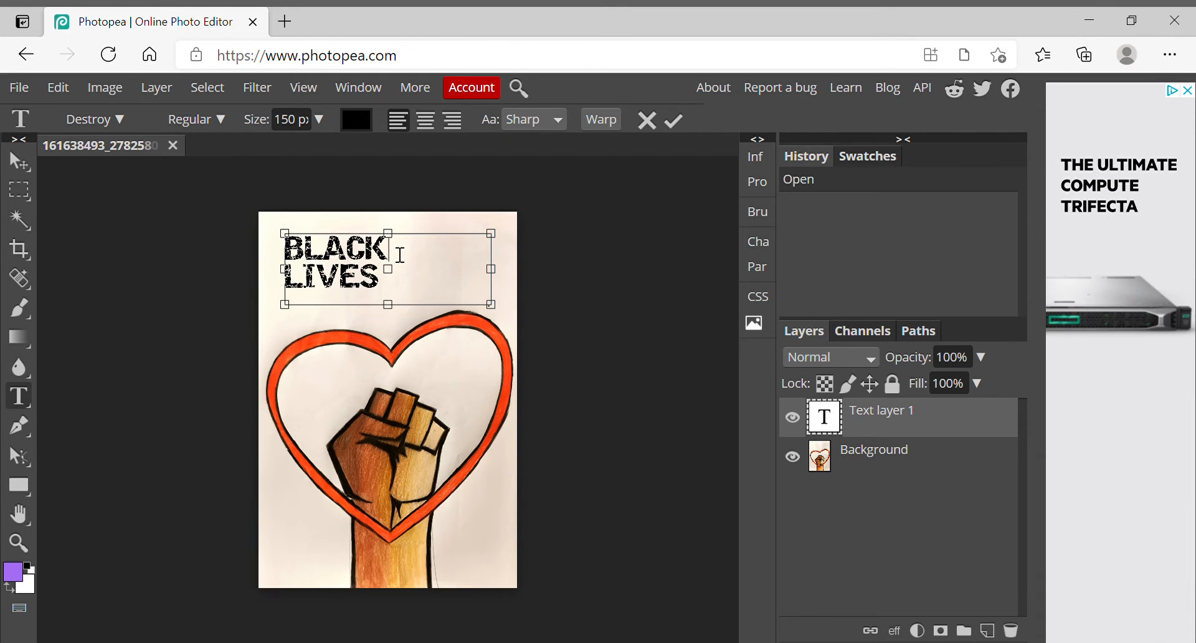
left_click_drag(284, 304, 280, 331)
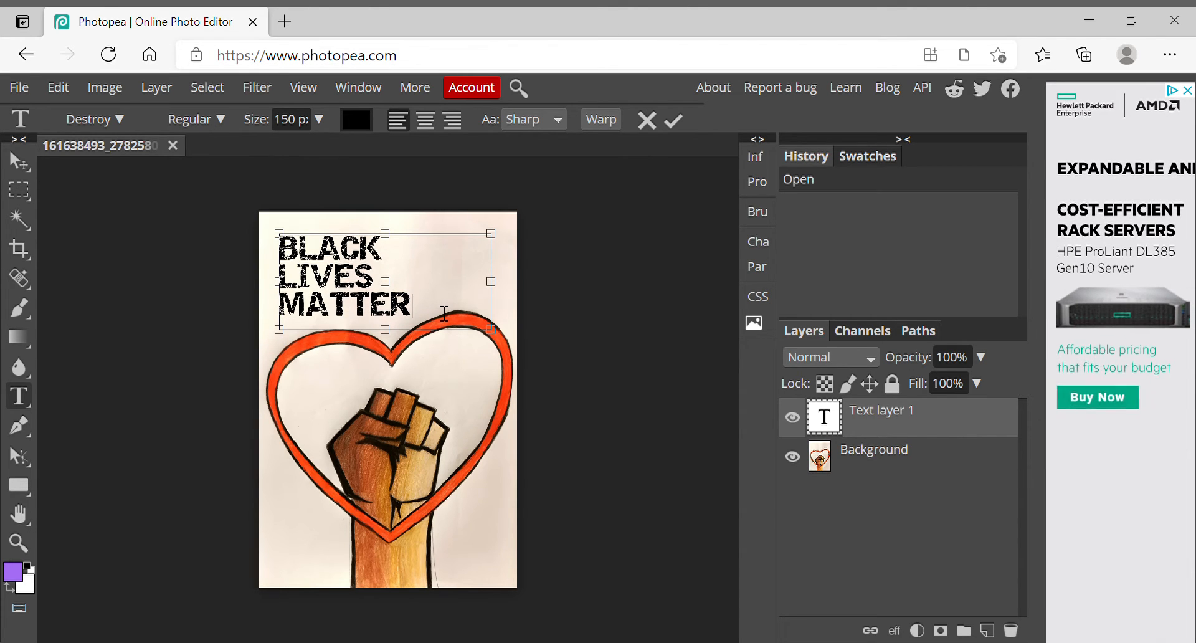
- Recolour the whole slogan text bright pink, hex f00b7c
left_click_drag(433, 314, 289, 224)
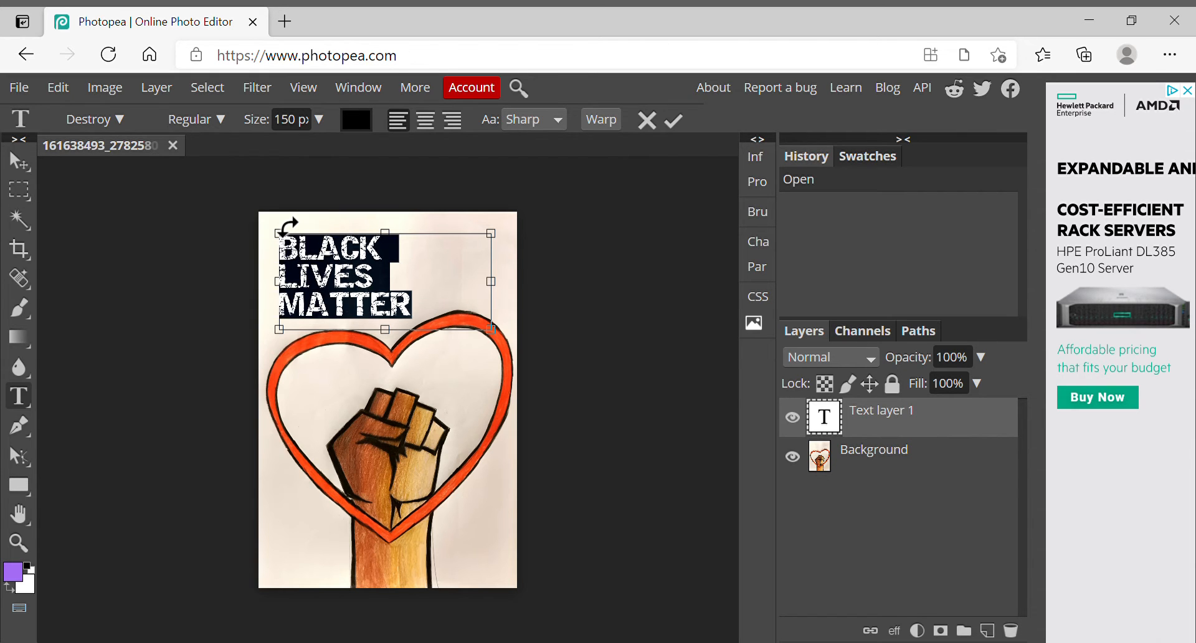
left_click(357, 120)
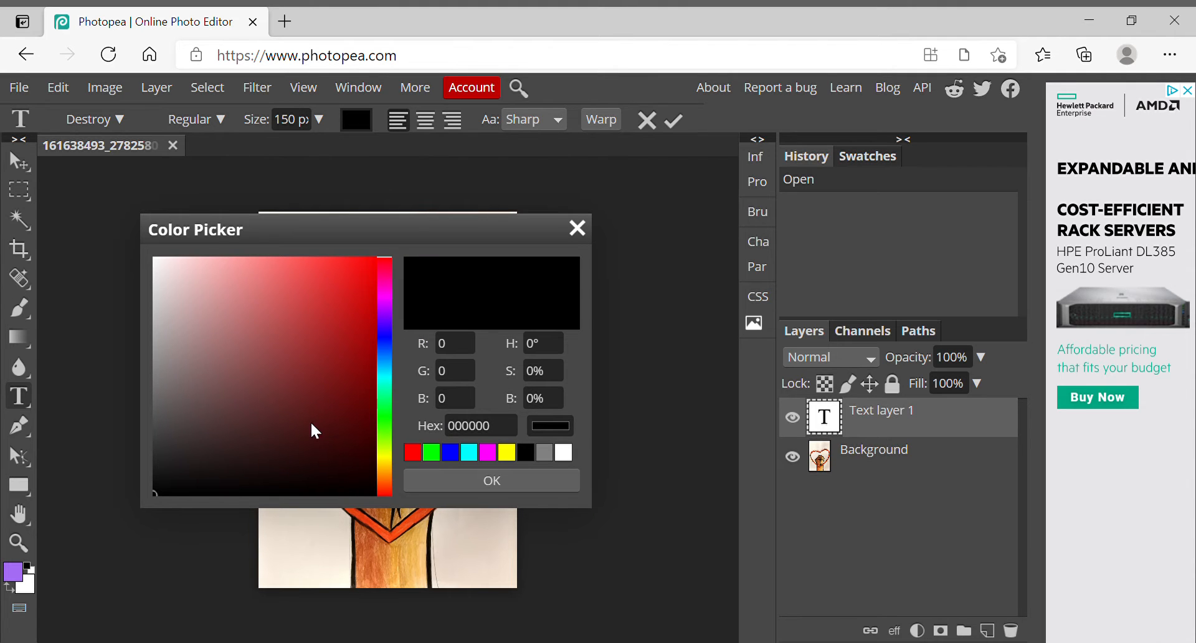
left_click(386, 309)
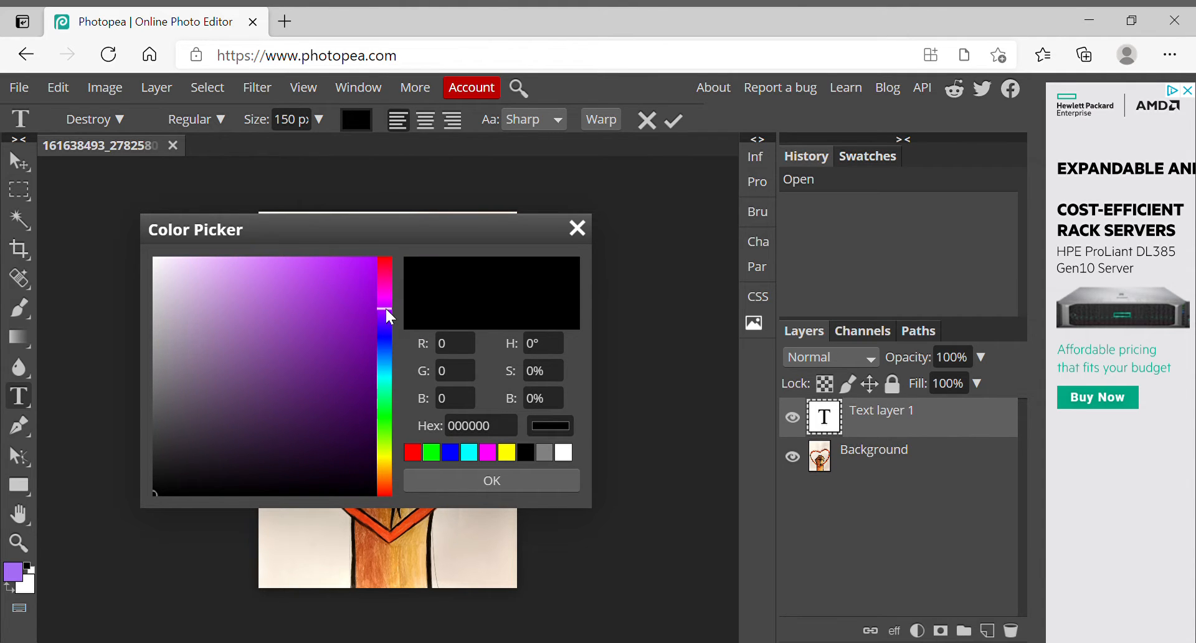
left_click(350, 276)
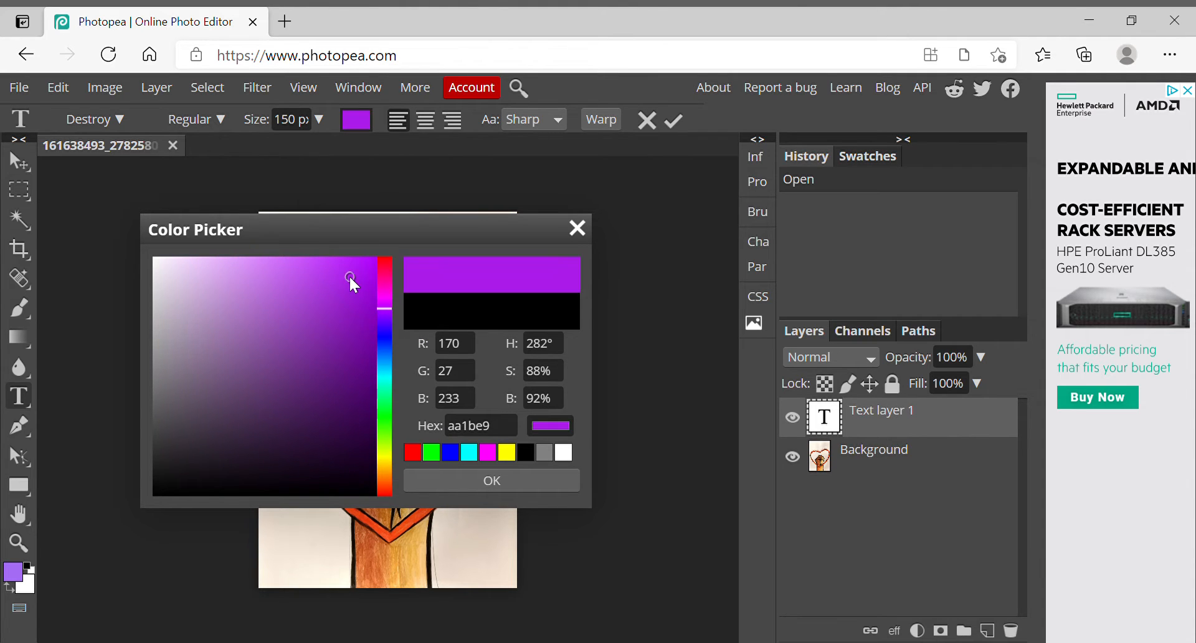
left_click(387, 275)
mouse_move(353, 273)
left_mouse_down()
mouse_move(274, 377)
mouse_move(365, 271)
left_mouse_up()
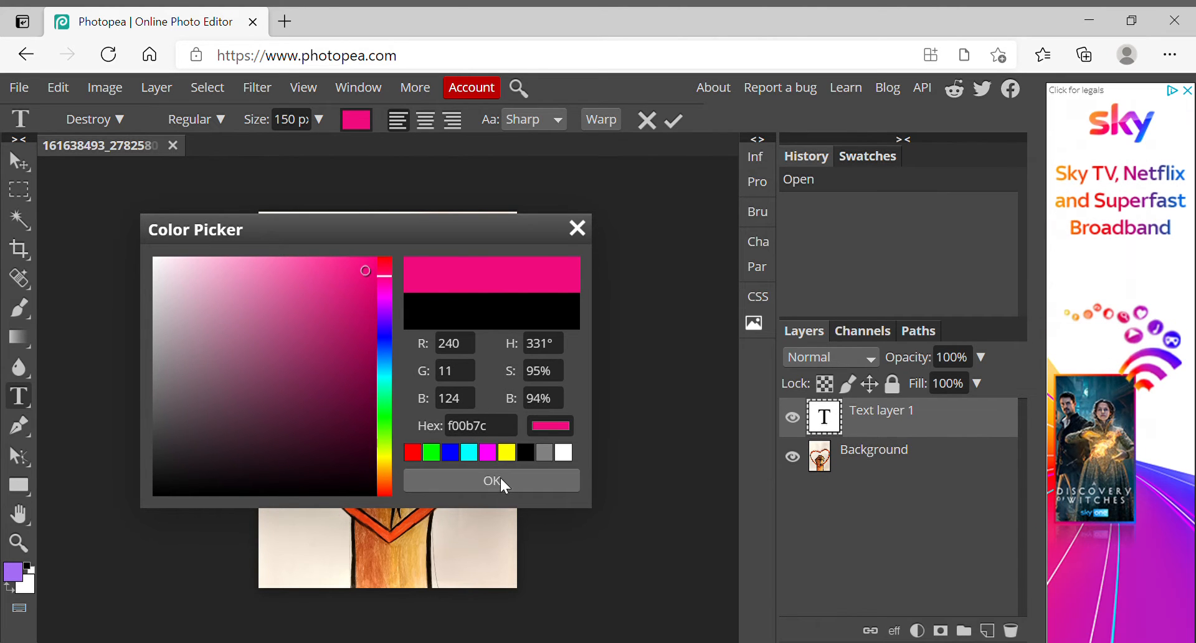
left_click(503, 483)
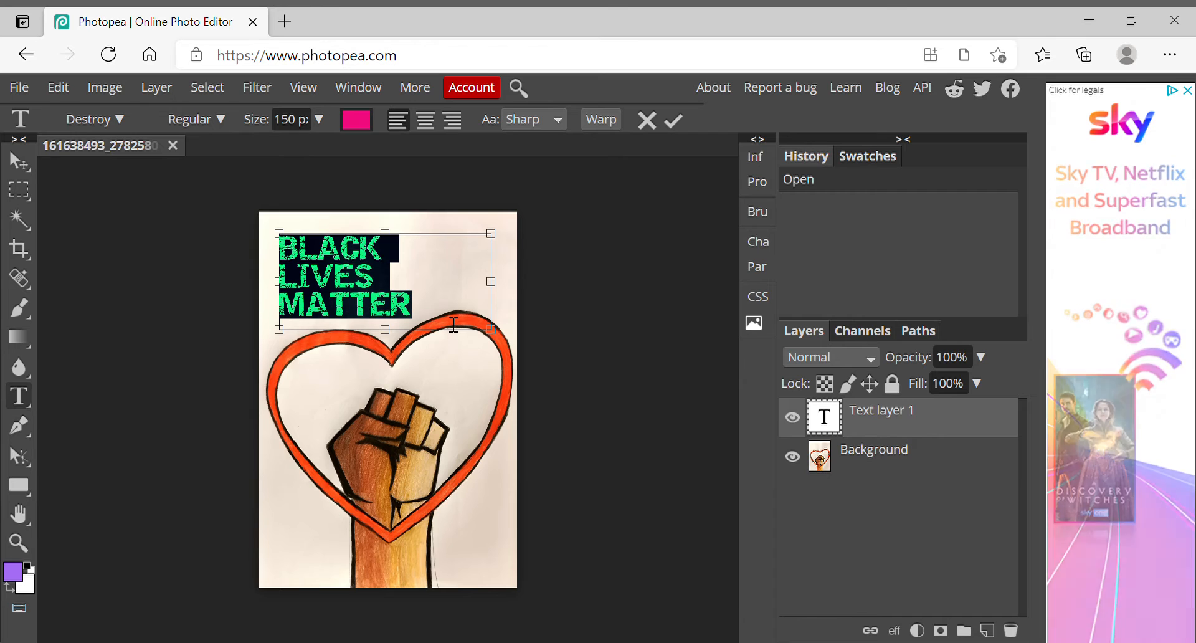
left_click(428, 313)
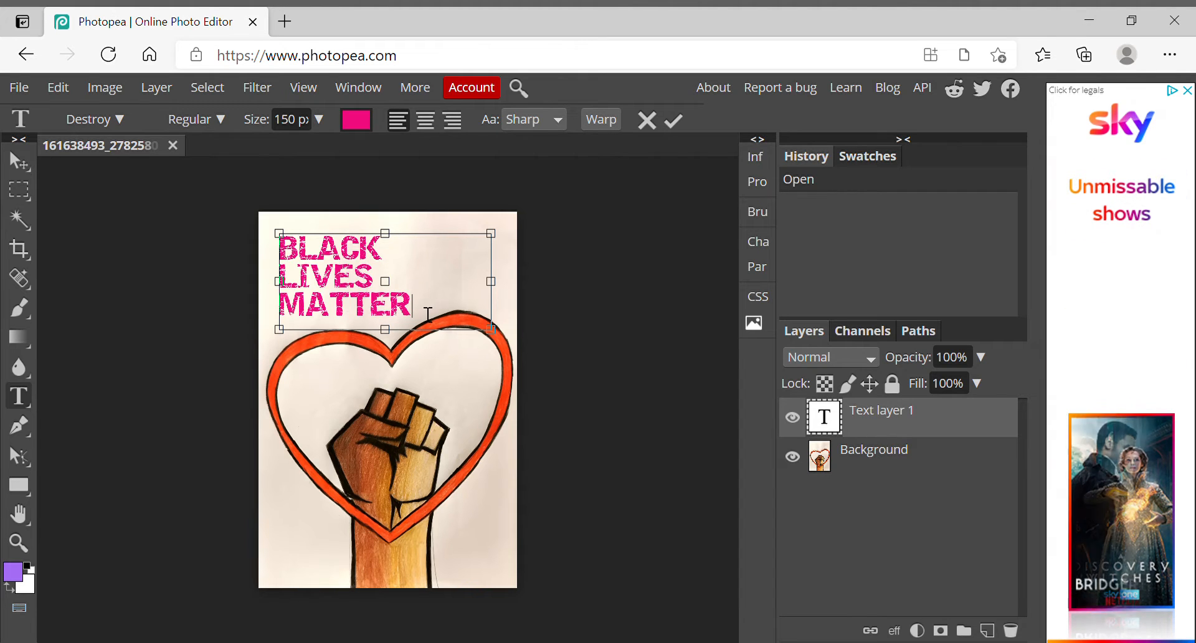
- Set the colour of the whole slogan text back to black
left_click_drag(427, 313, 244, 238)
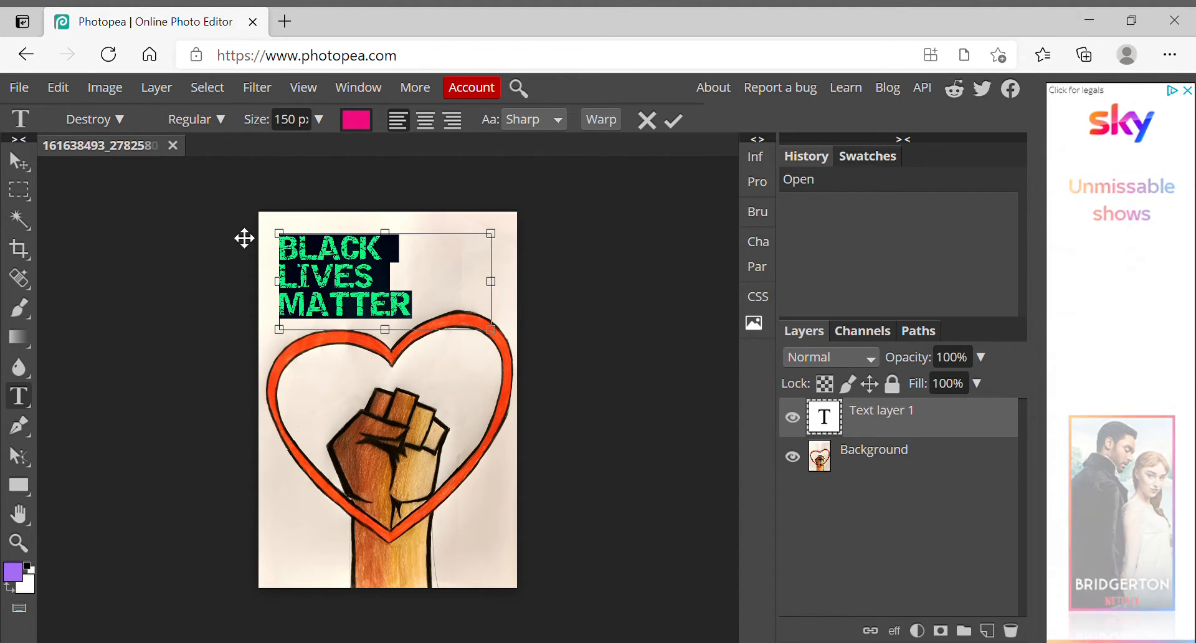
left_click(364, 128)
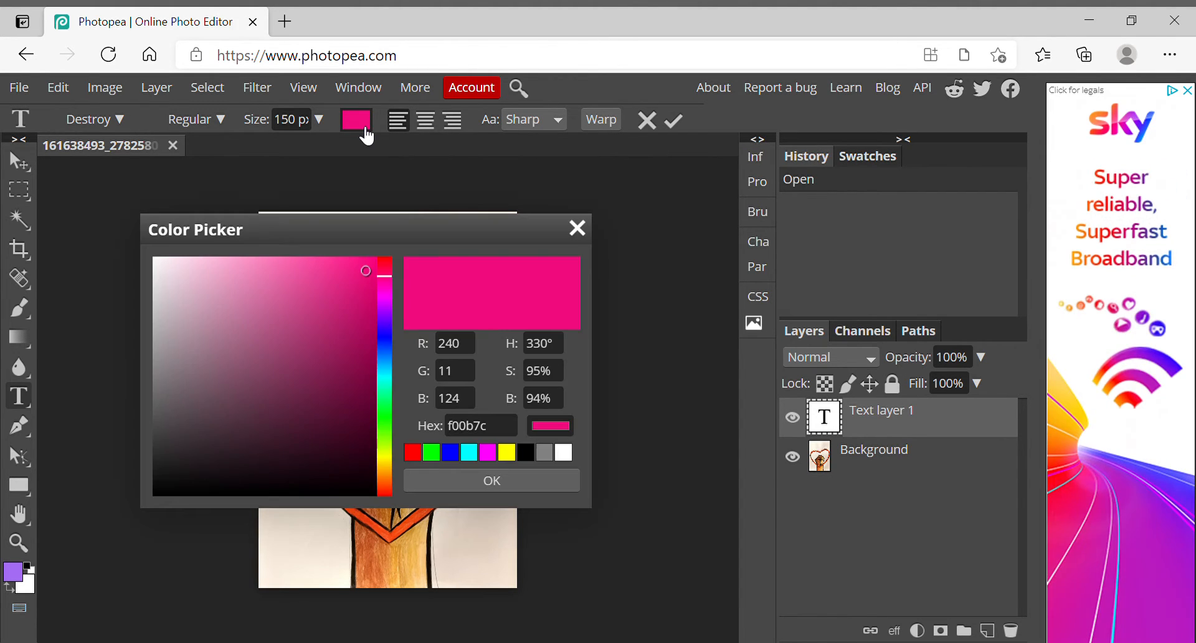
left_click(161, 495)
left_click(534, 479)
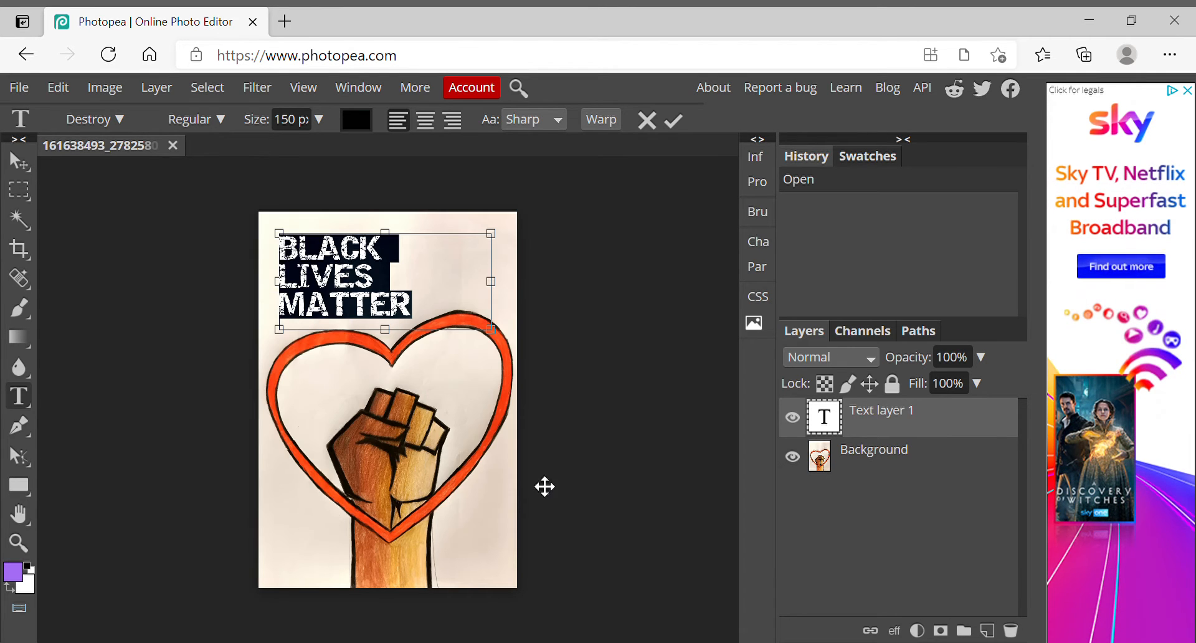
left_click(392, 306)
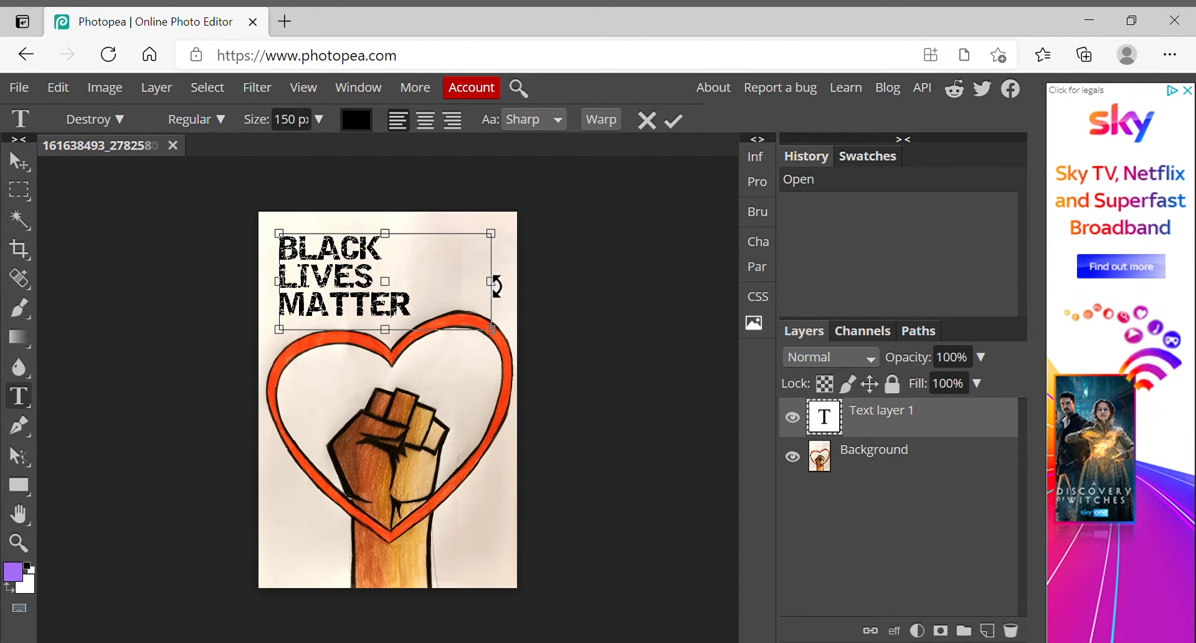
- Try right alignment on the whole slogan and settle on centre alignment within its text box
left_click_drag(414, 312, 221, 218)
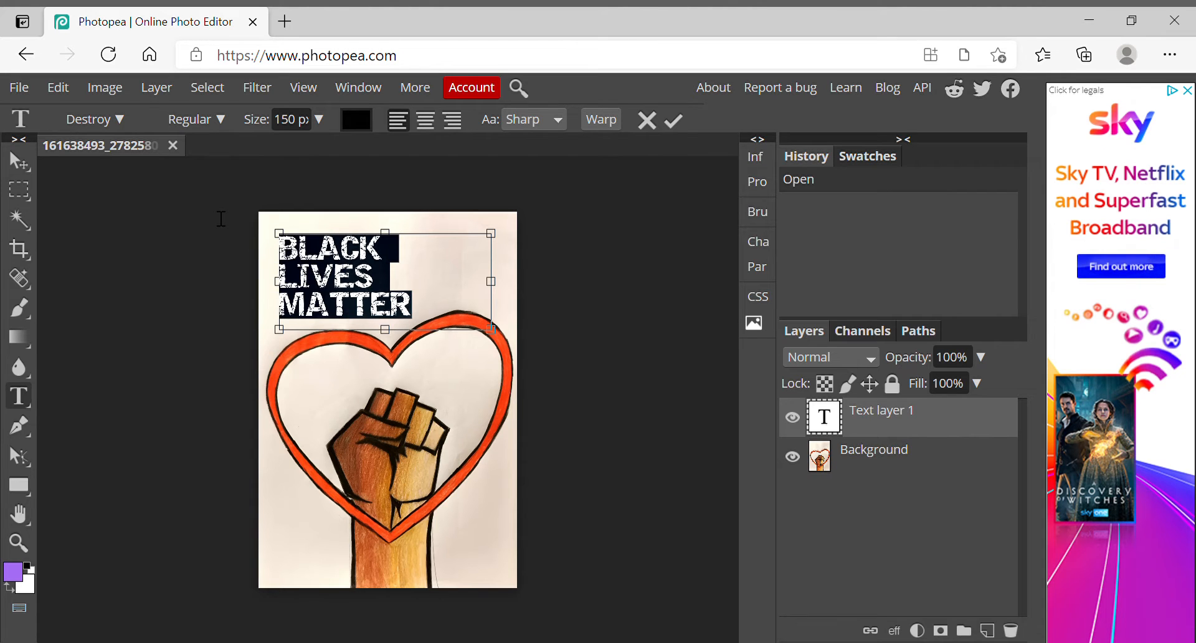
left_click(426, 122)
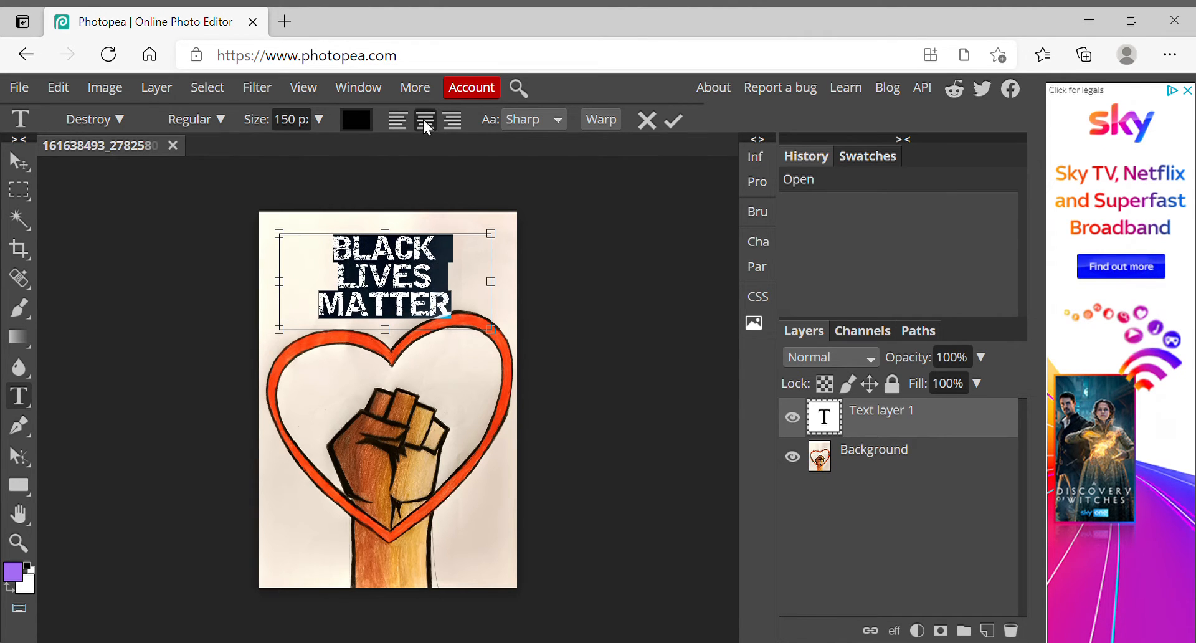
left_click(452, 122)
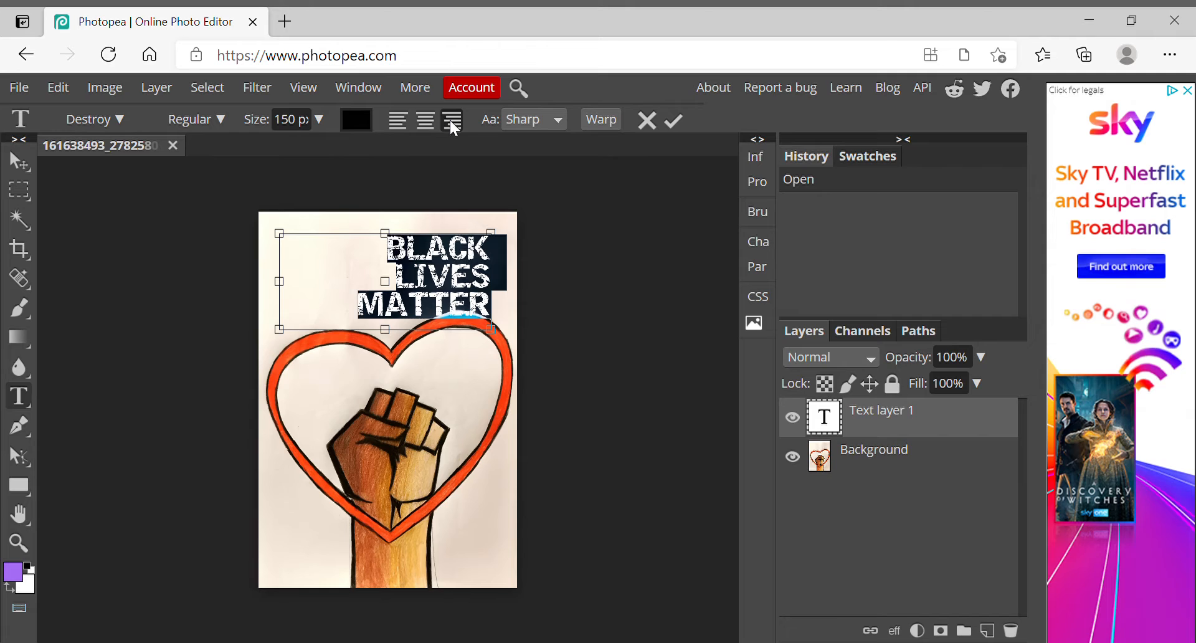
left_click(425, 121)
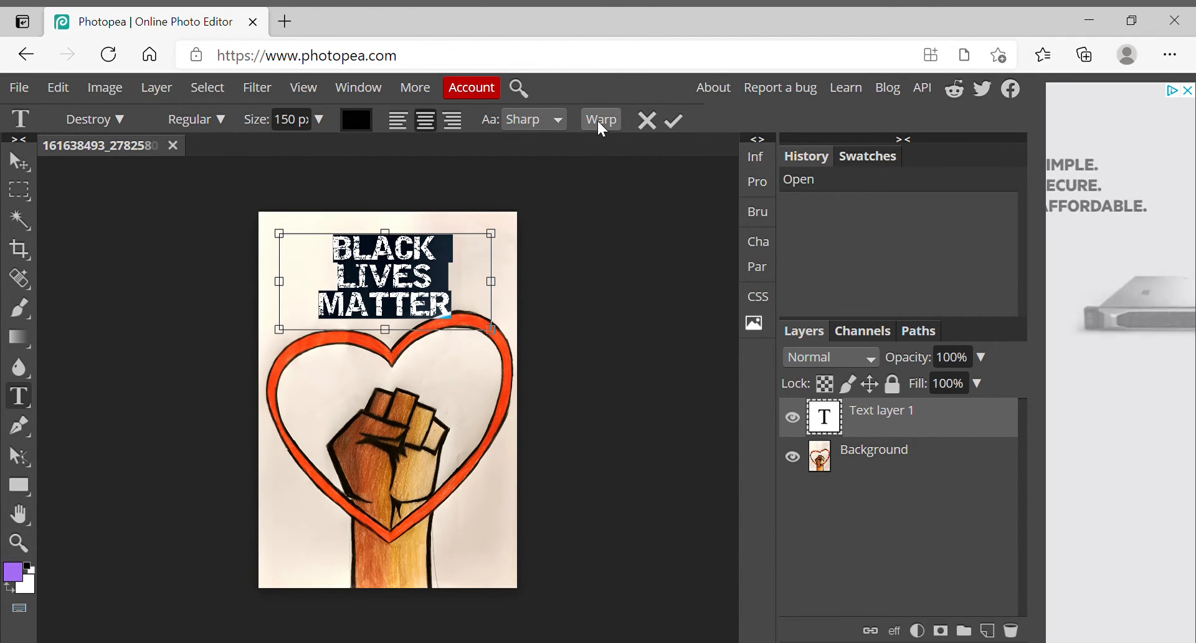
- Try the Arc and Shell Lower warp styles on the slogan text and settle on Rise
left_click(597, 121)
left_click_drag(255, 238, 688, 216)
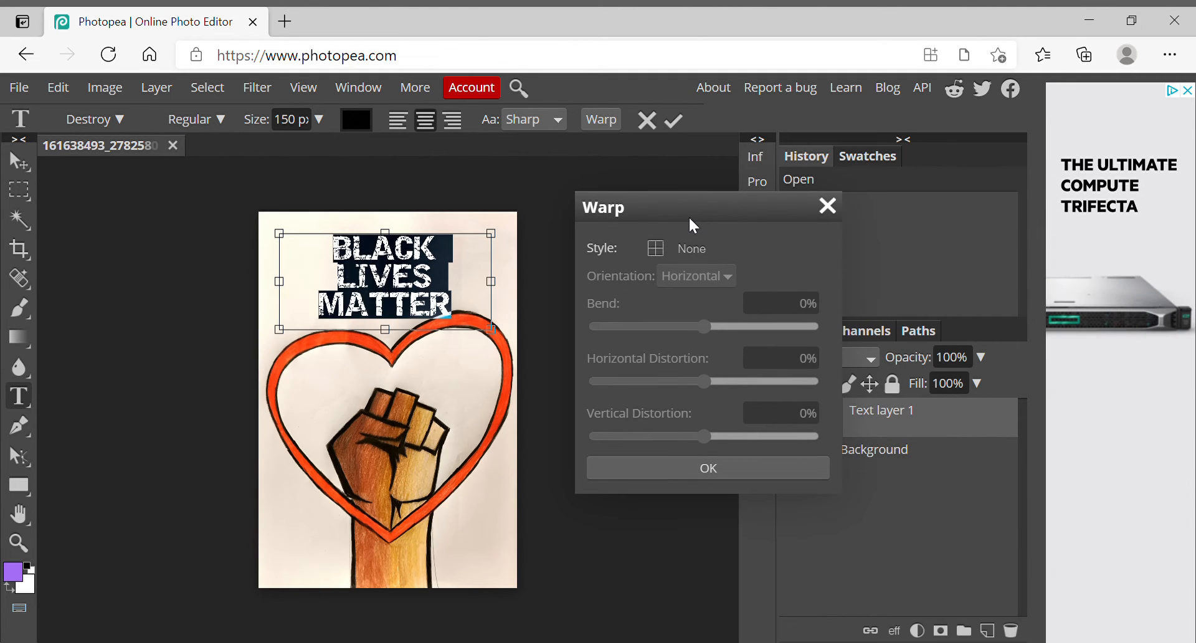
left_click(678, 262)
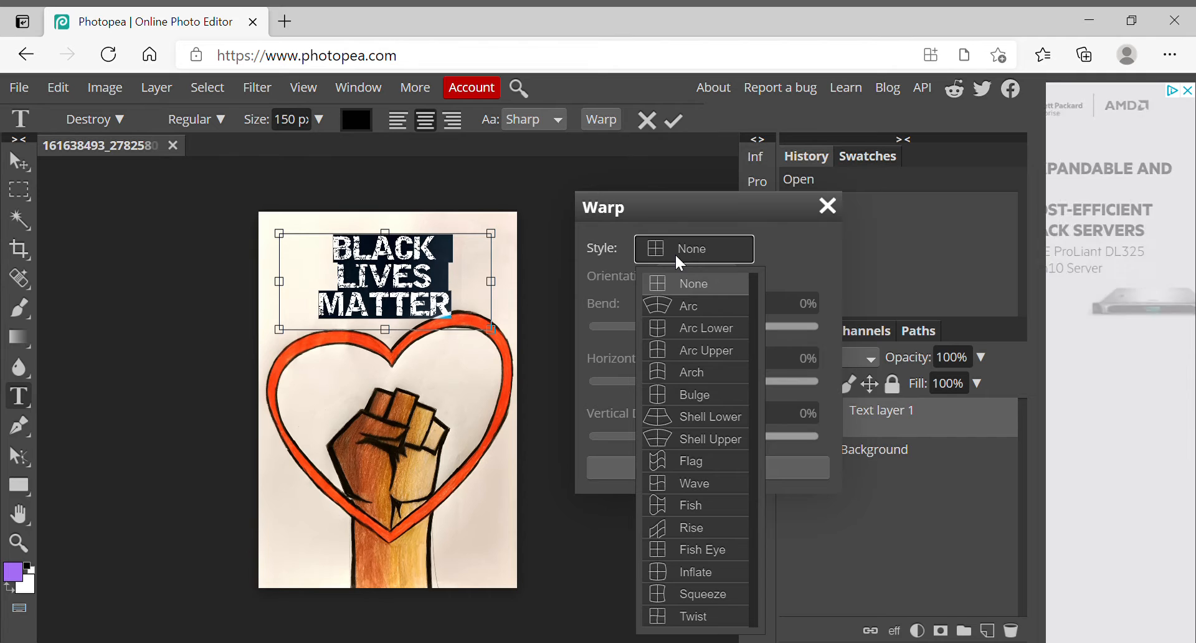
left_click(665, 310)
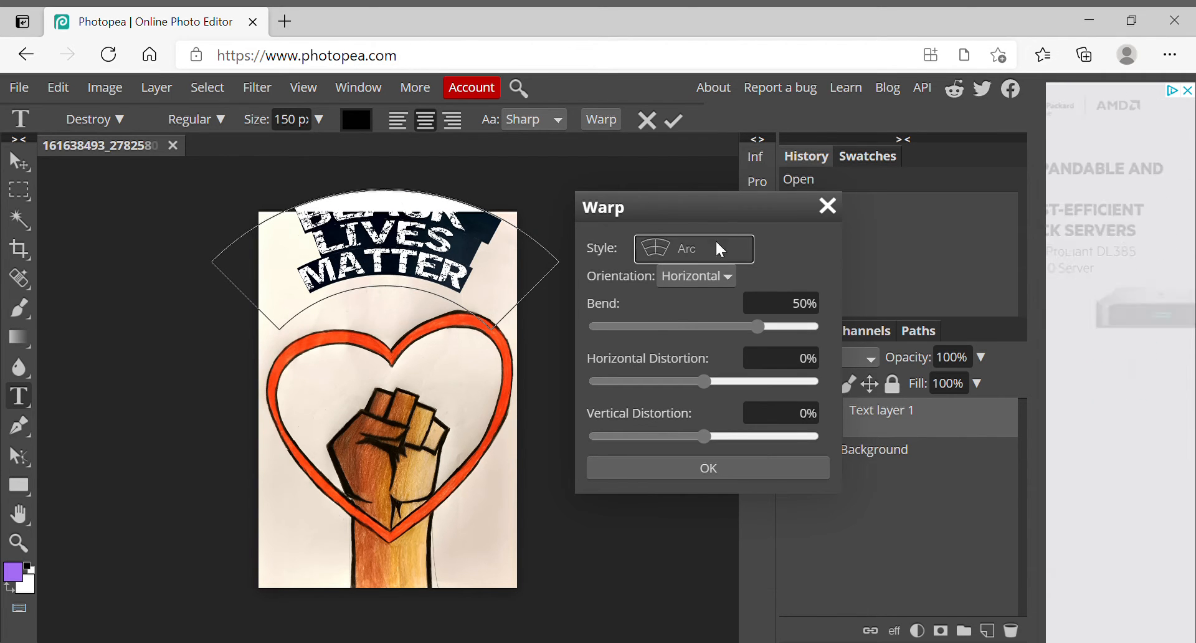
left_click(713, 257)
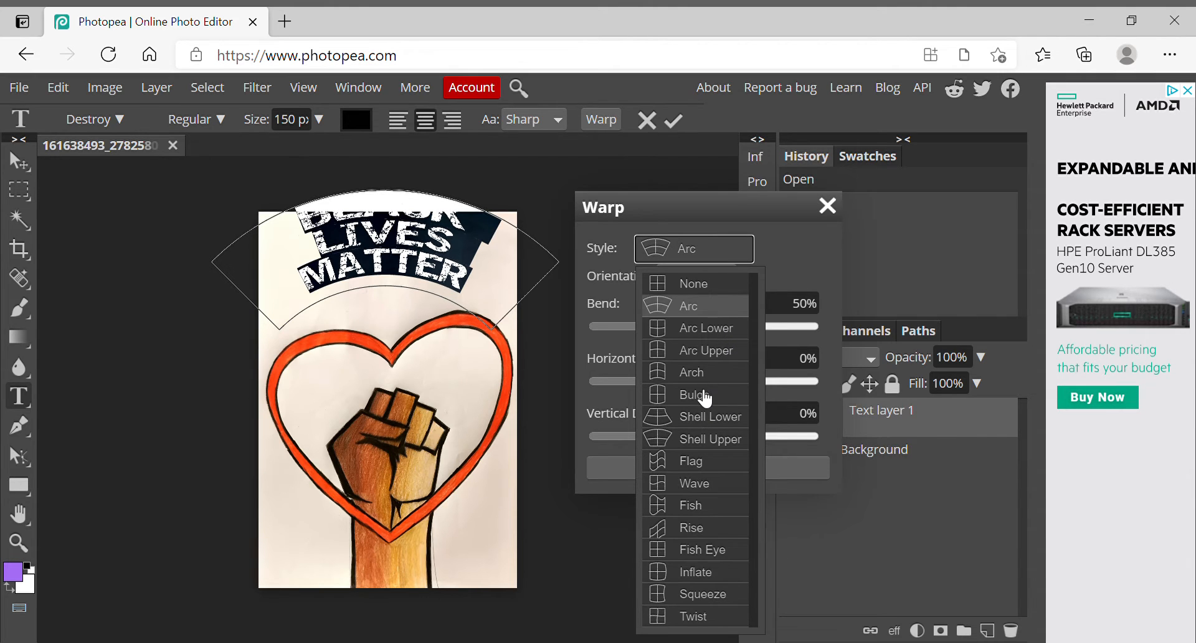
left_click(702, 428)
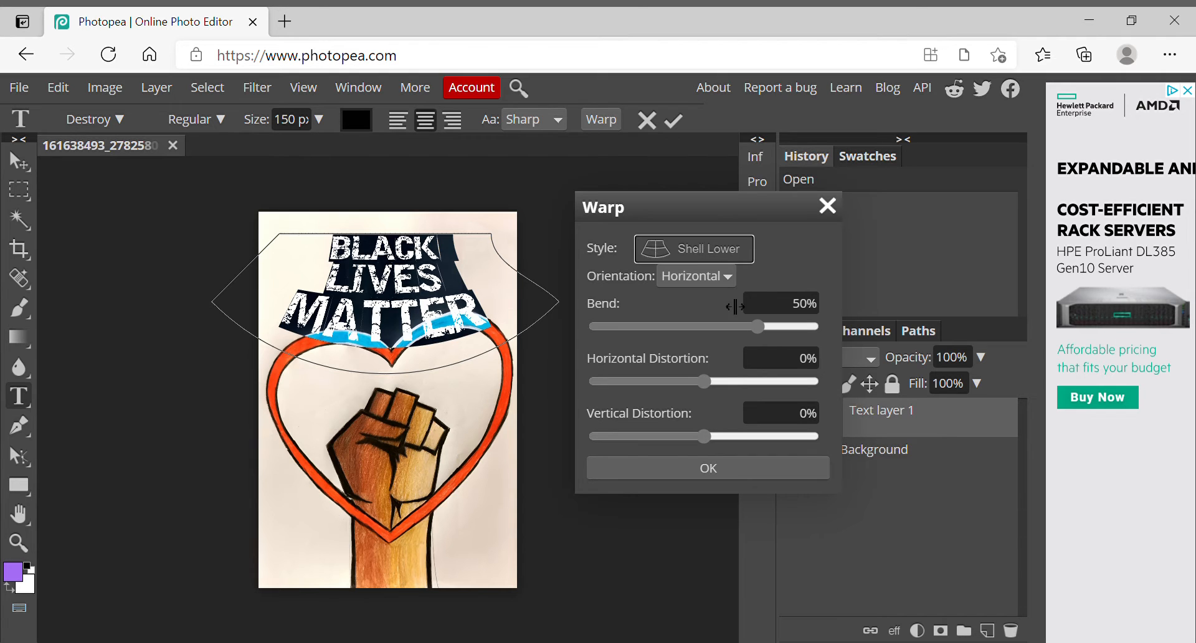
left_click(717, 255)
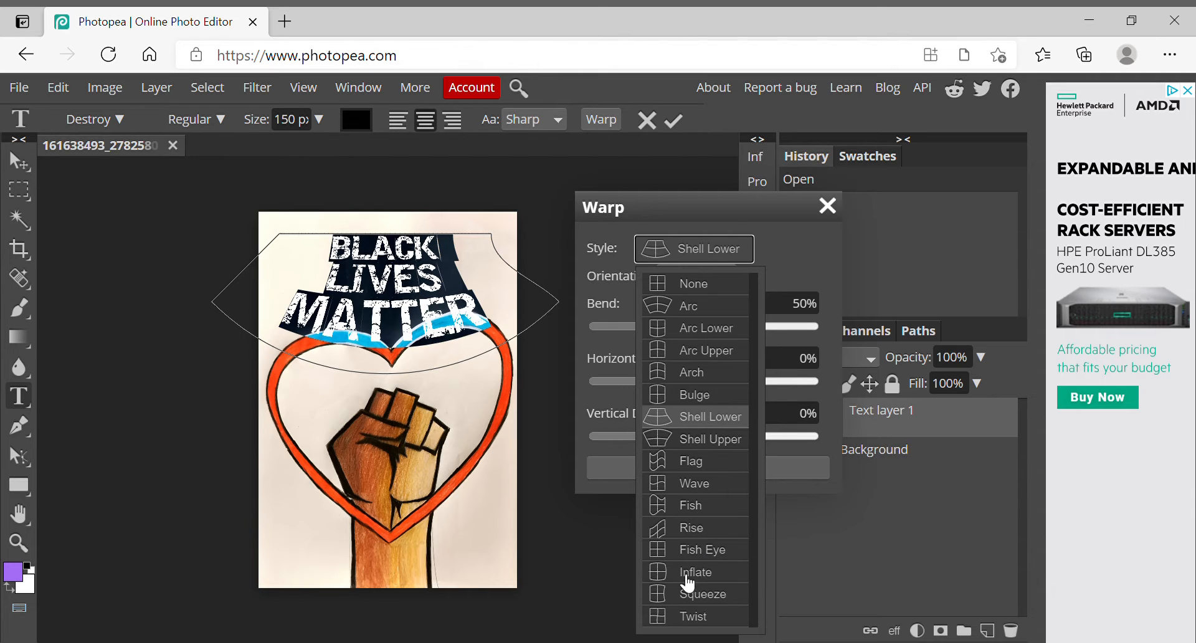
left_click(691, 529)
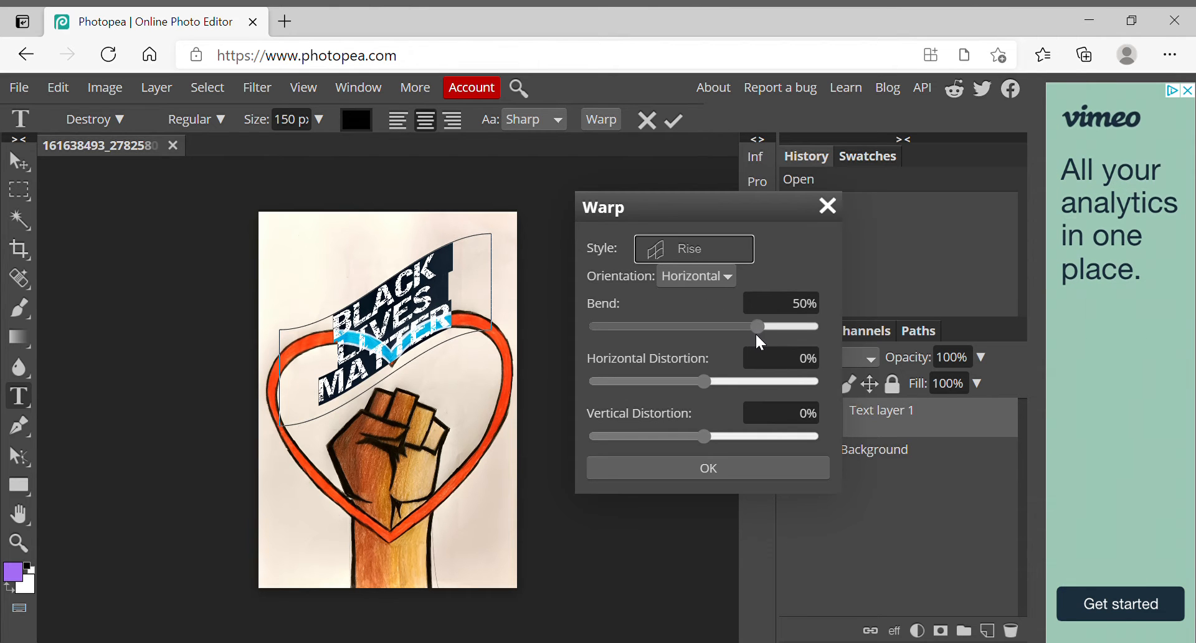
- Set the slogan's Rise warp to 52% bend, 100% horizontal and -17% vertical distortion, and commit the text
mouse_move(761, 333)
left_mouse_down()
mouse_move(638, 330)
mouse_move(759, 339)
left_mouse_up()
left_click_drag(704, 381, 827, 395)
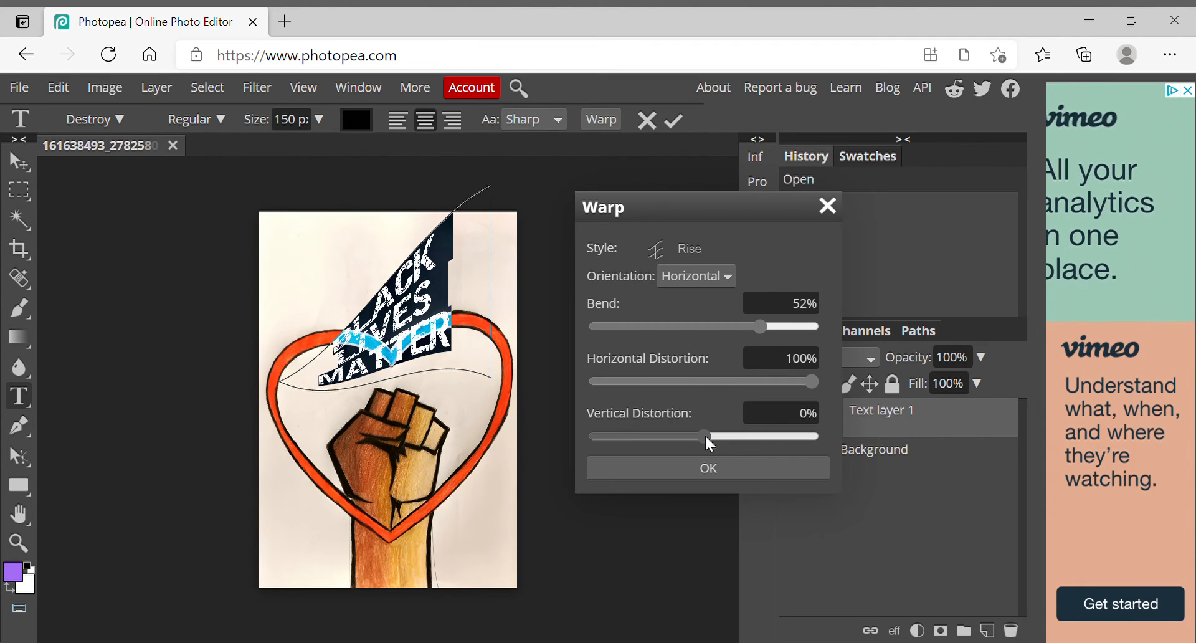
mouse_move(705, 435)
left_mouse_down()
mouse_move(772, 448)
mouse_move(685, 441)
left_mouse_up()
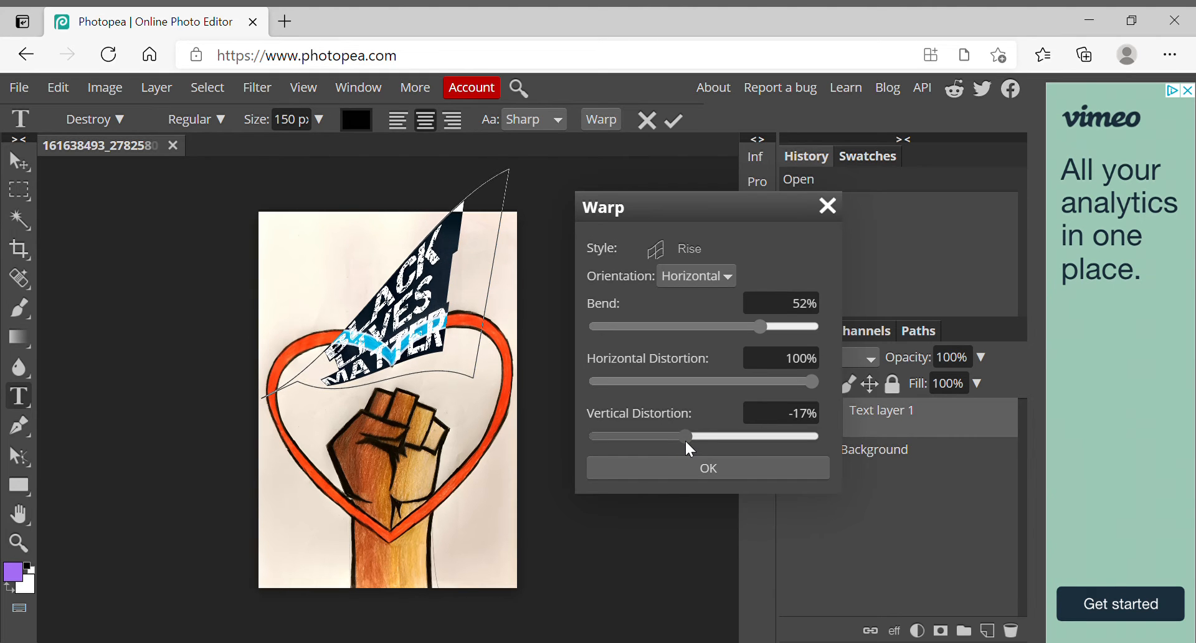
left_click(707, 467)
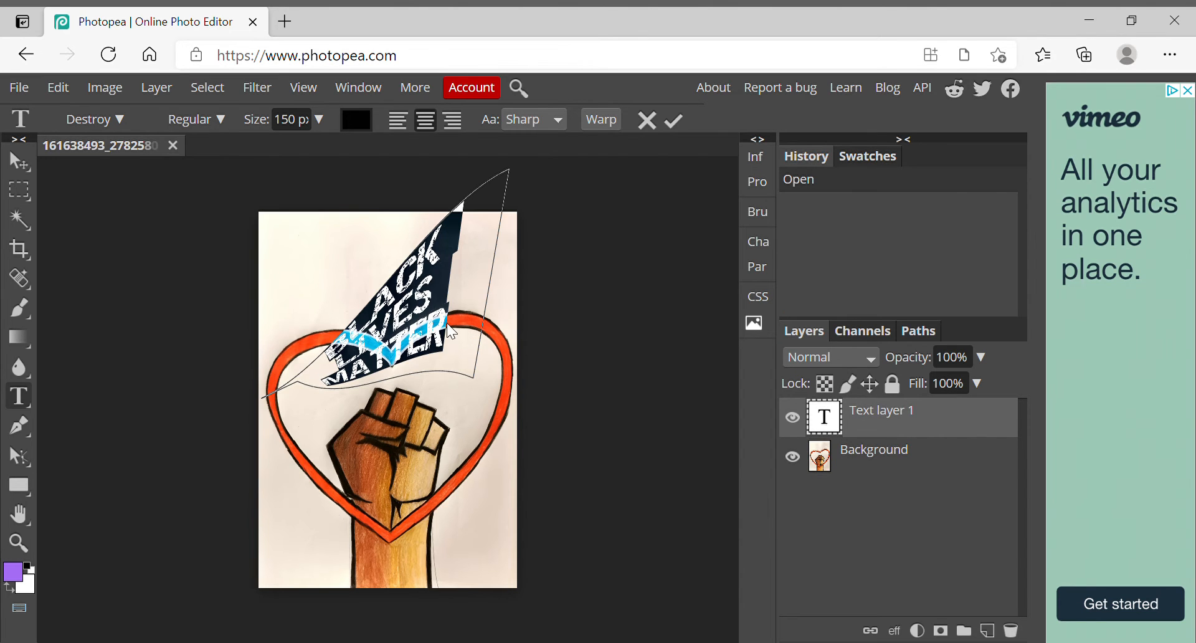
left_click(681, 123)
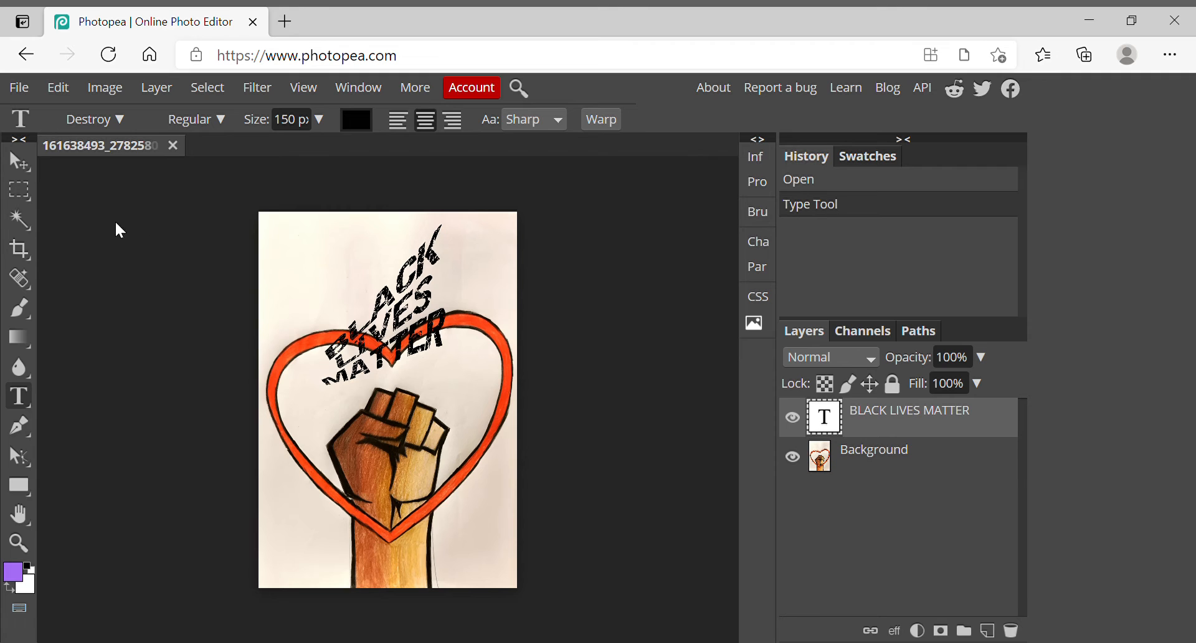
- Start a Free Transform on the slogan layer, rotate it about 42.5° and move it up above the heart
left_click(50, 87)
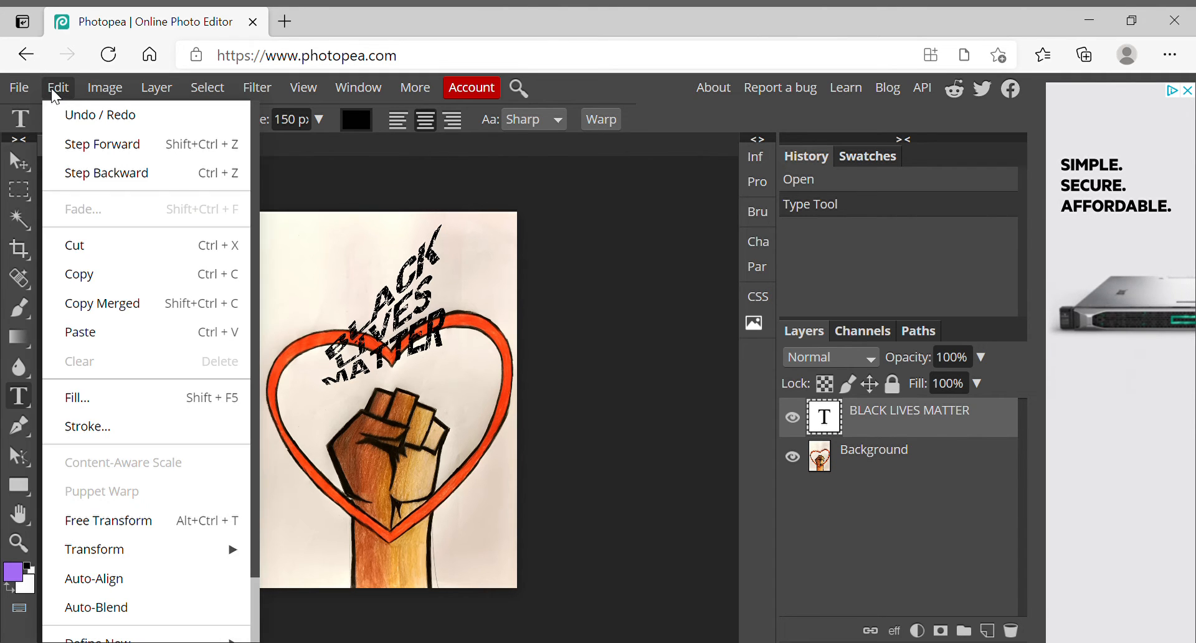
left_click(127, 521)
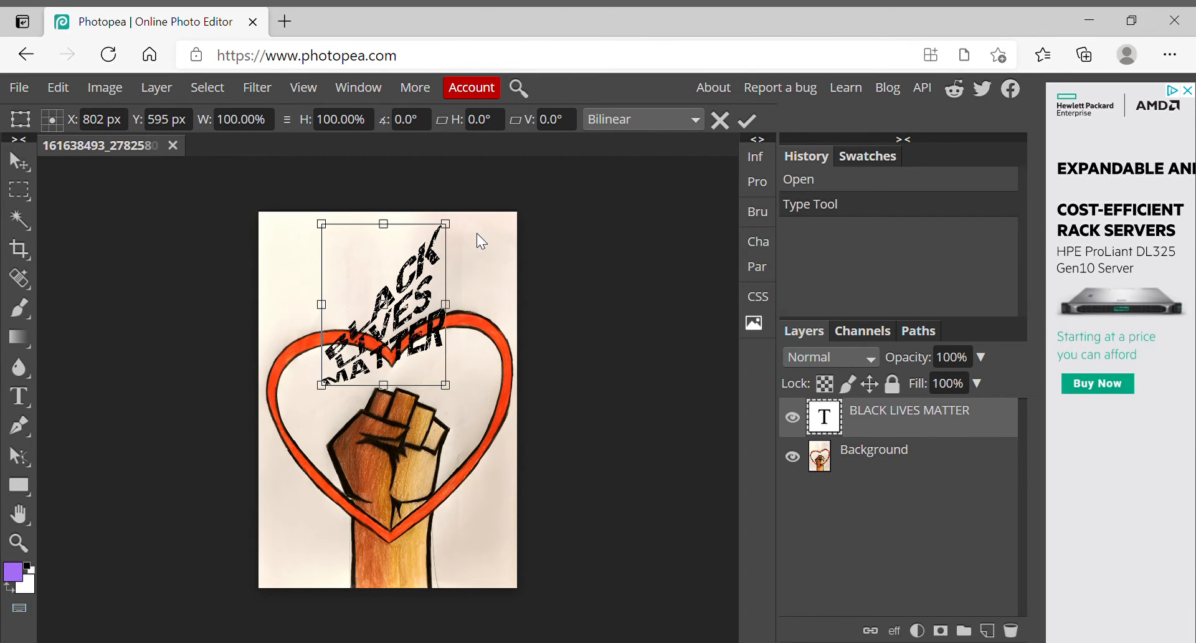
left_click_drag(462, 225, 494, 299)
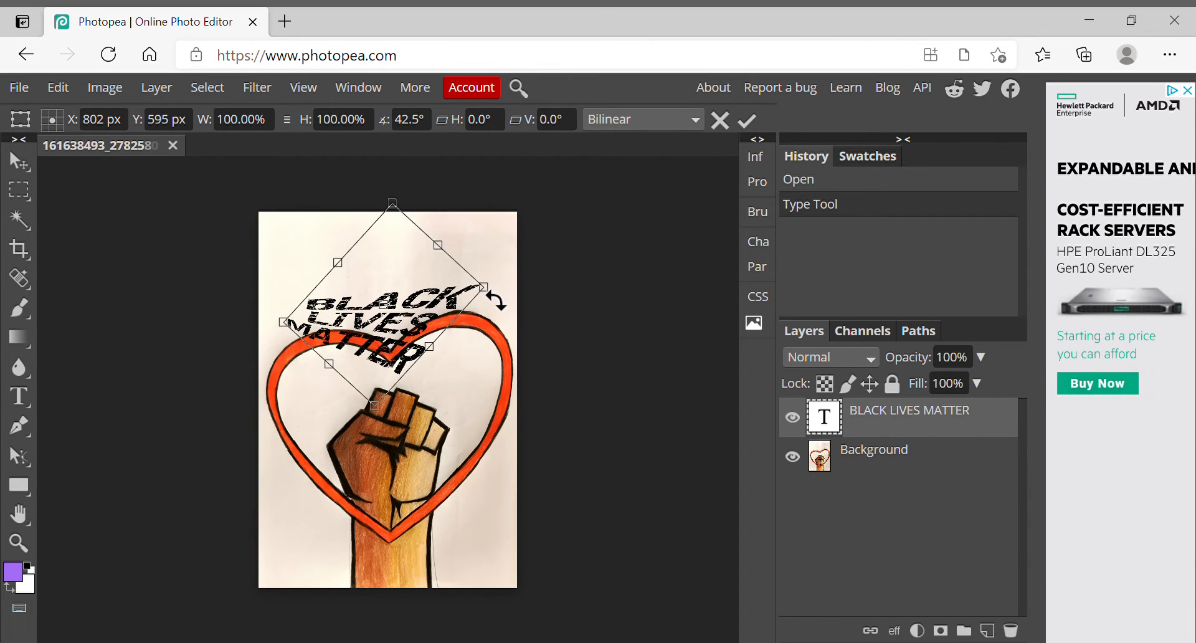
left_click_drag(413, 312, 399, 257)
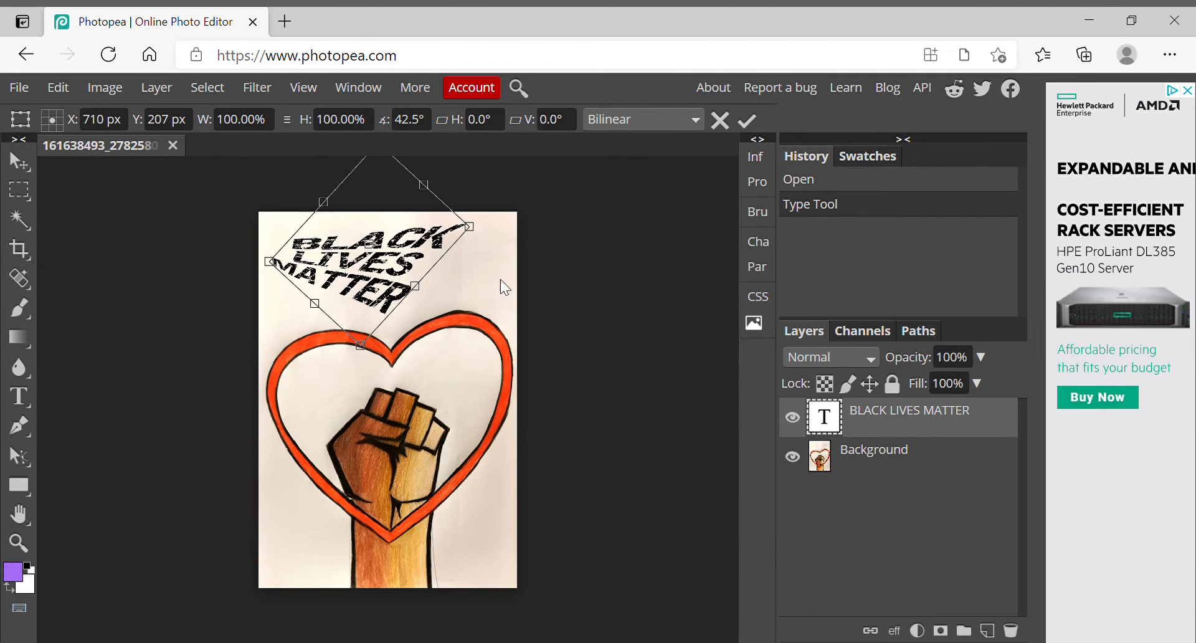
left_click_drag(511, 281, 518, 272)
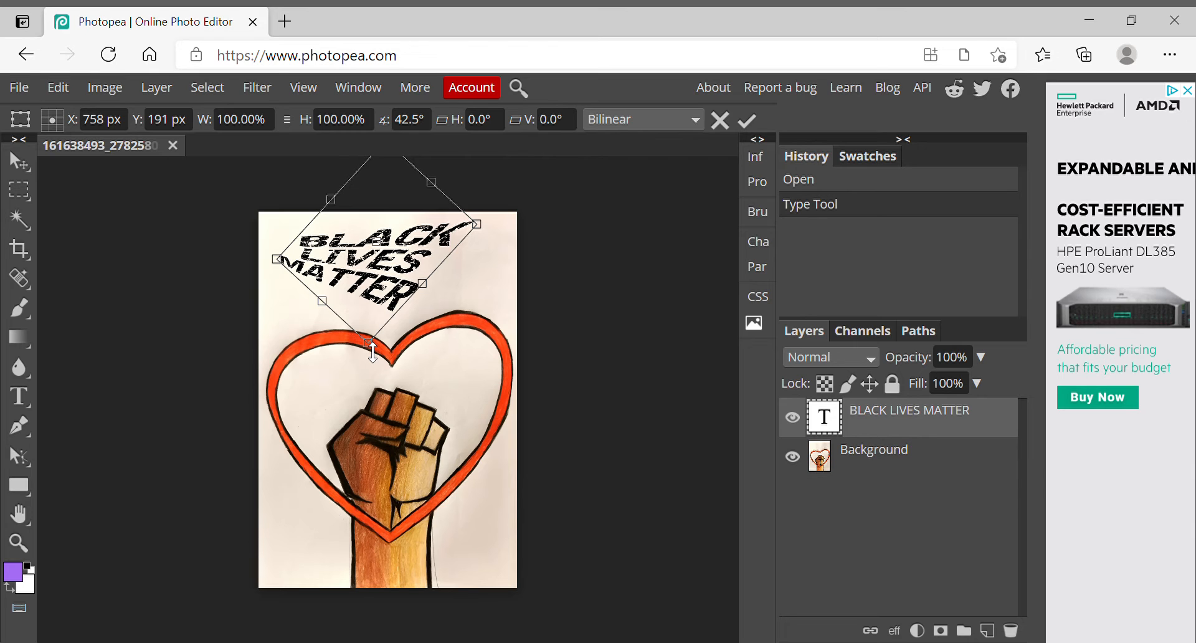
- Enlarge the slogan to about 137%, rotate it to about 50.8° and reposition it above the heart
left_click_drag(373, 352, 379, 398)
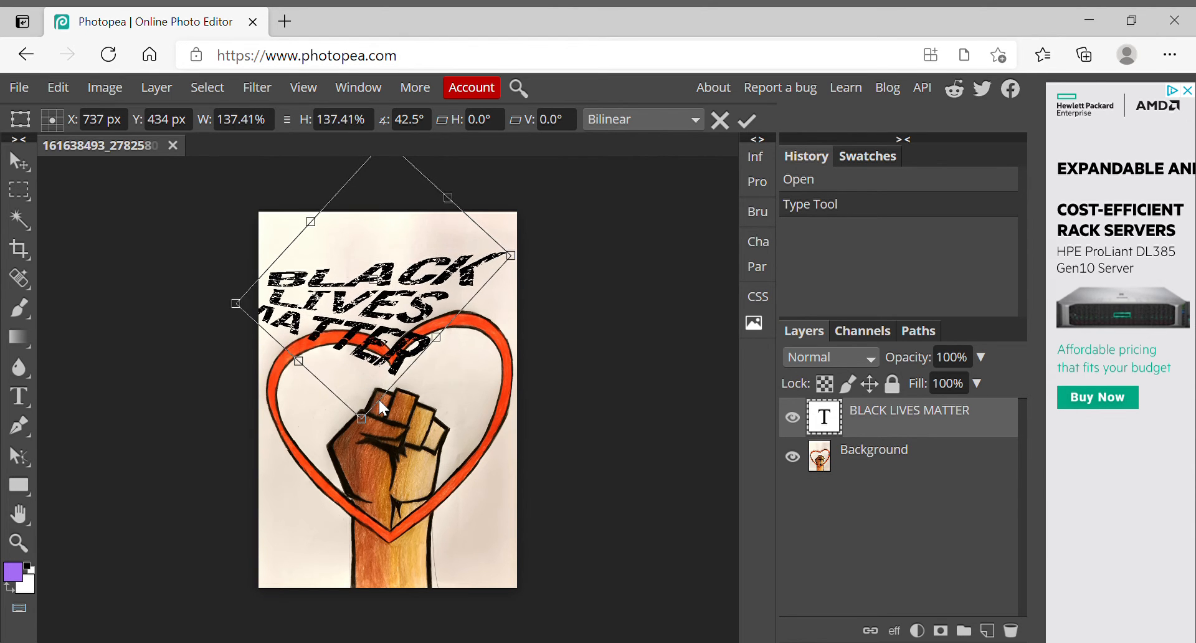
left_click_drag(382, 322, 383, 292)
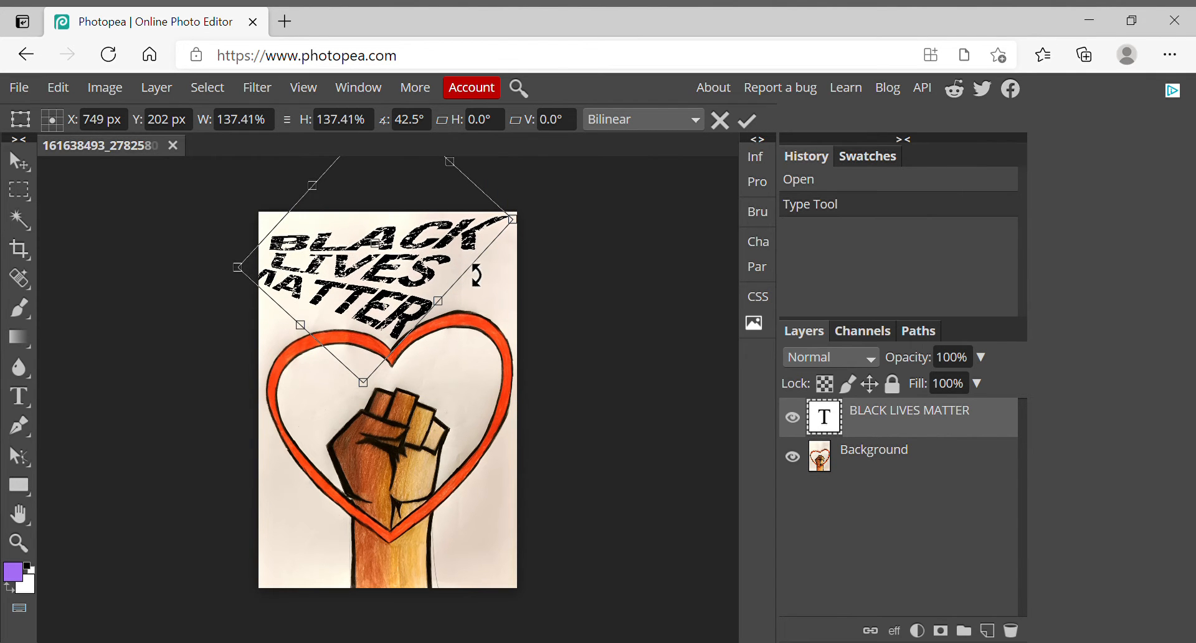
left_click_drag(483, 276, 484, 293)
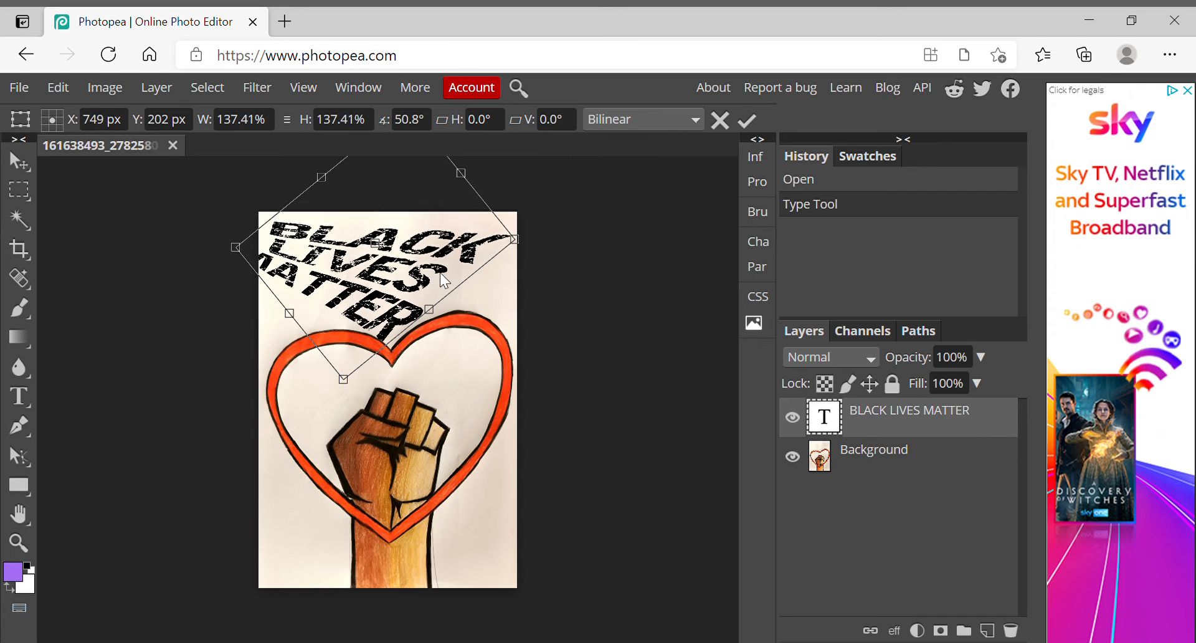
left_click_drag(421, 271, 436, 269)
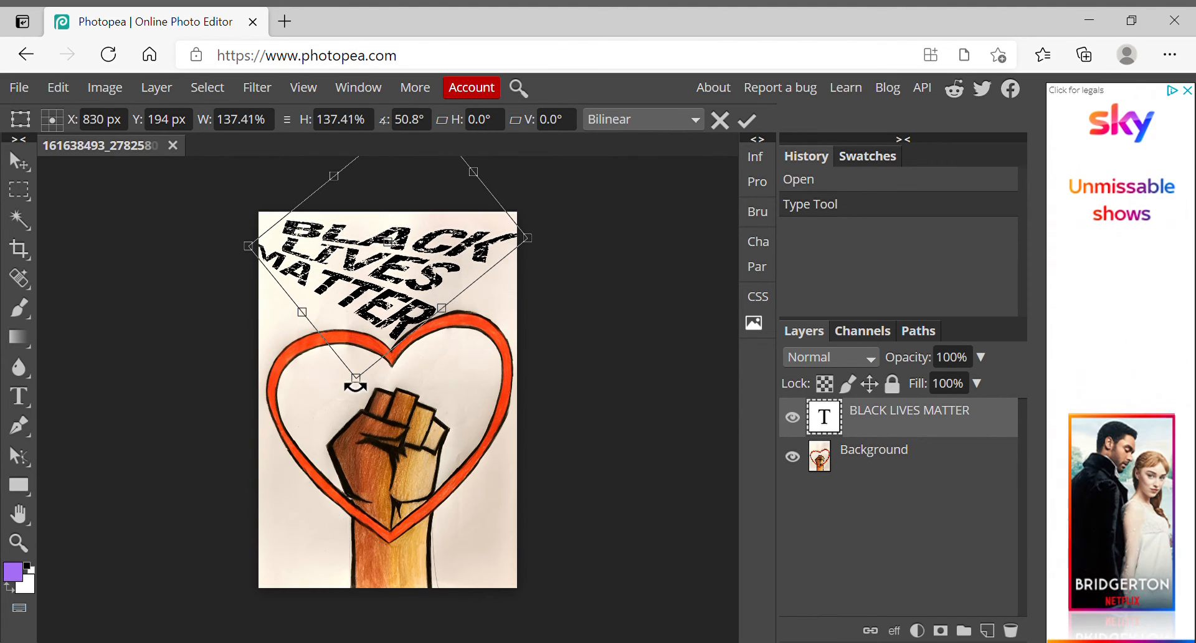
- Reduce the slogan to about 127% width and 125% height, position it just above the heart and apply the transform
left_click_drag(362, 386, 367, 368)
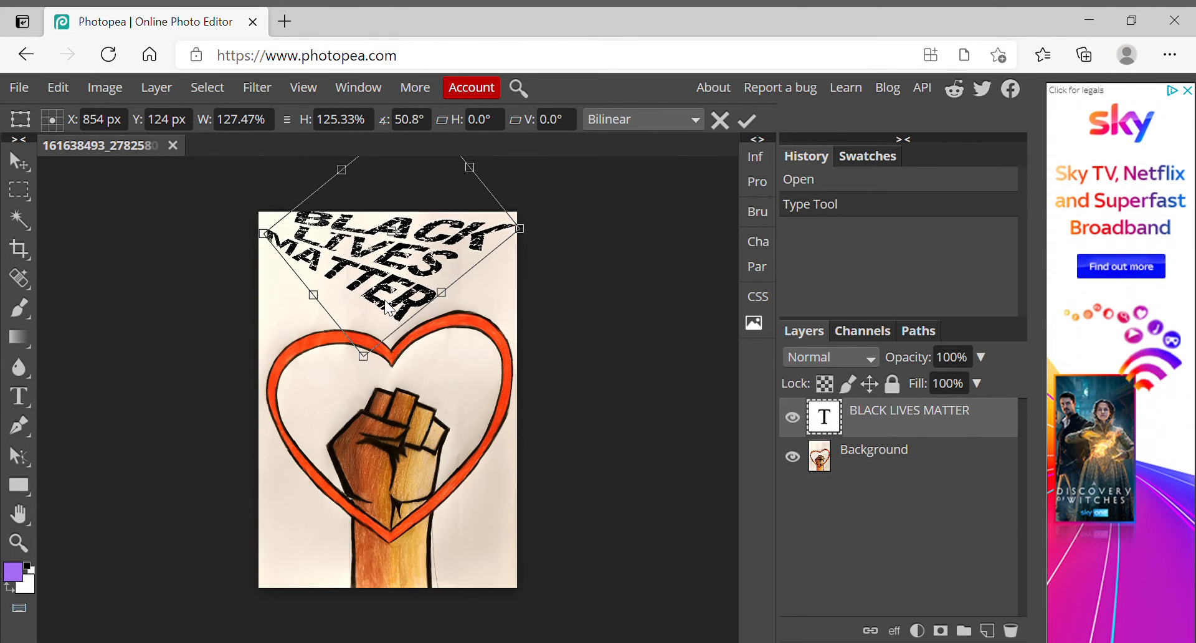
left_click_drag(385, 302, 382, 316)
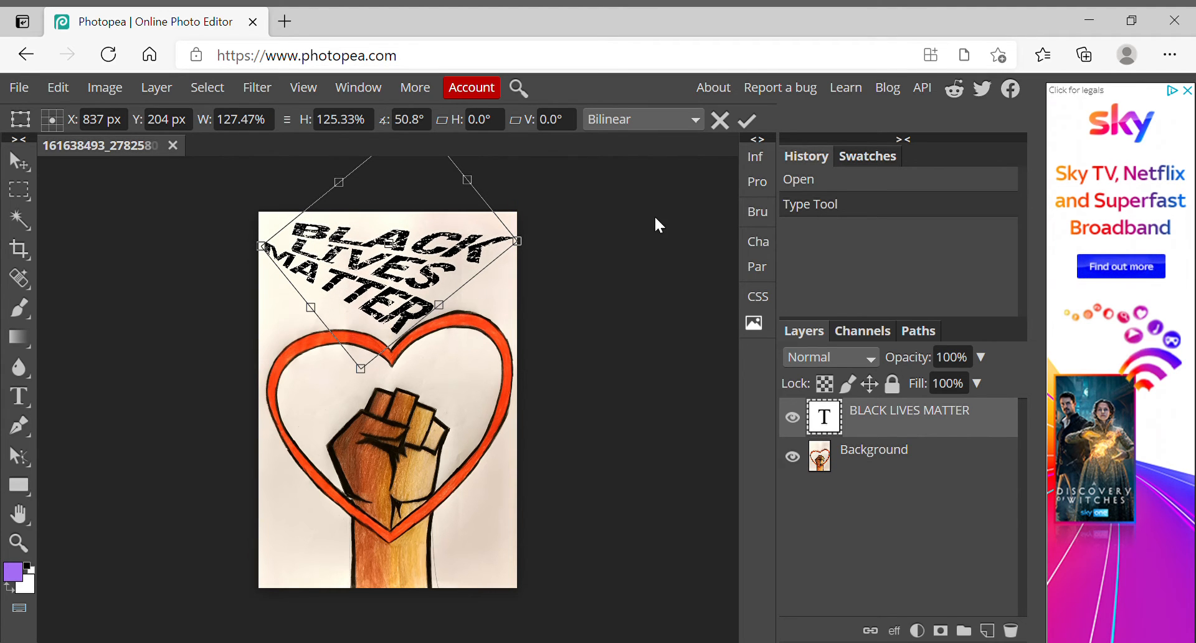
left_click(747, 120)
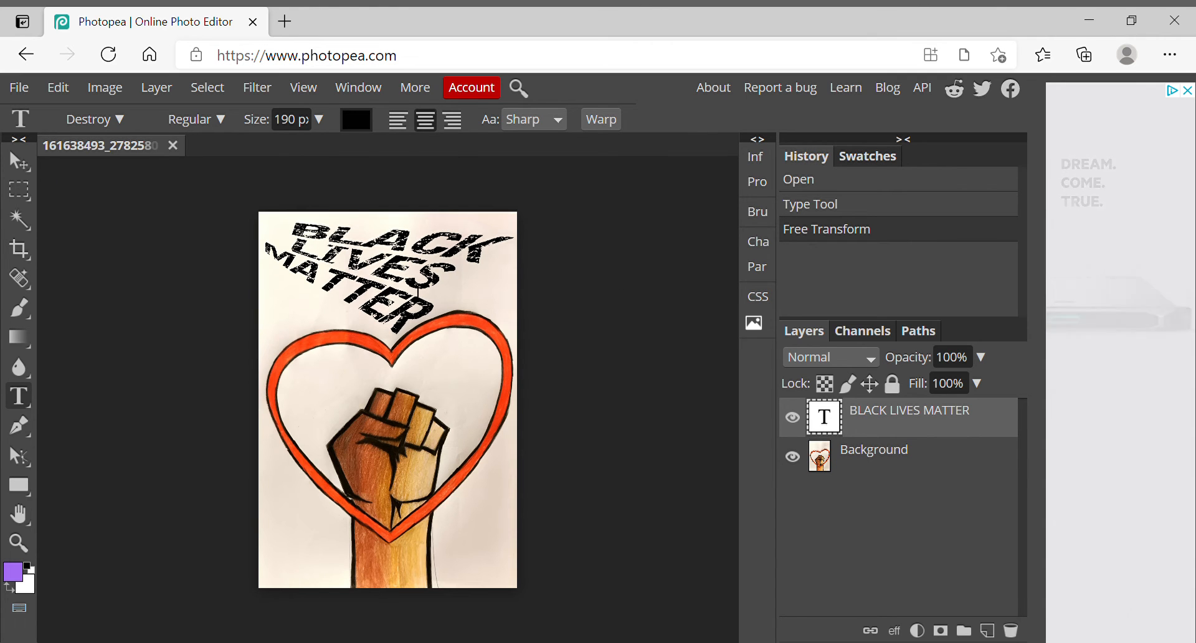
- Export the design as a JPG, view the downloaded image and return to the editor
left_click(21, 92)
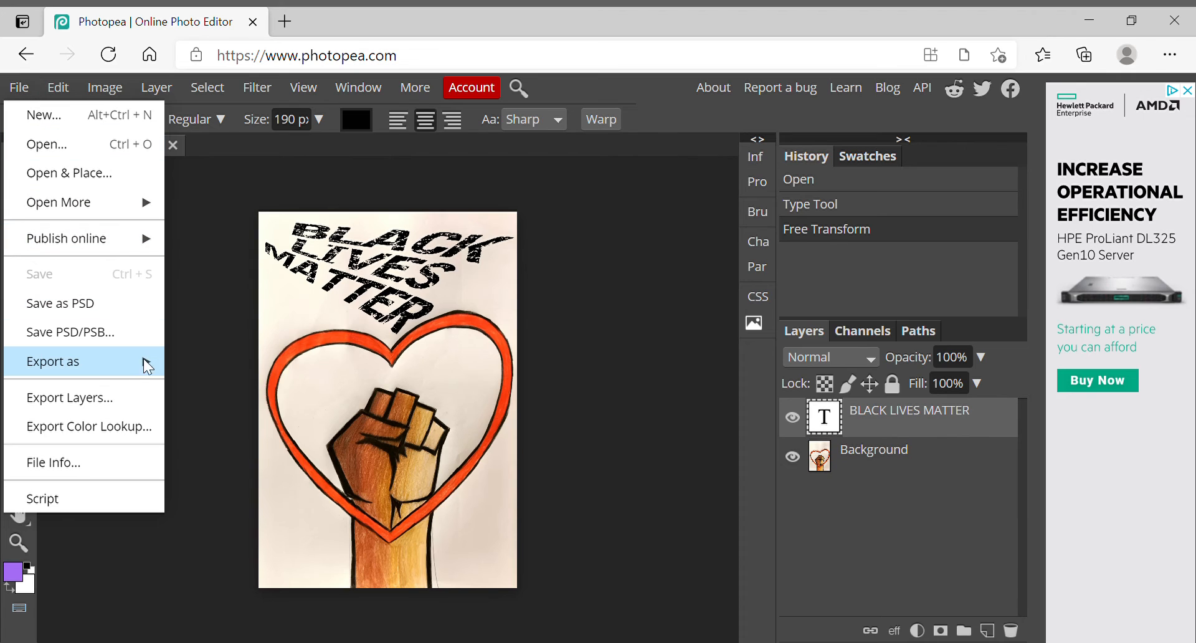
mouse_move(94, 365)
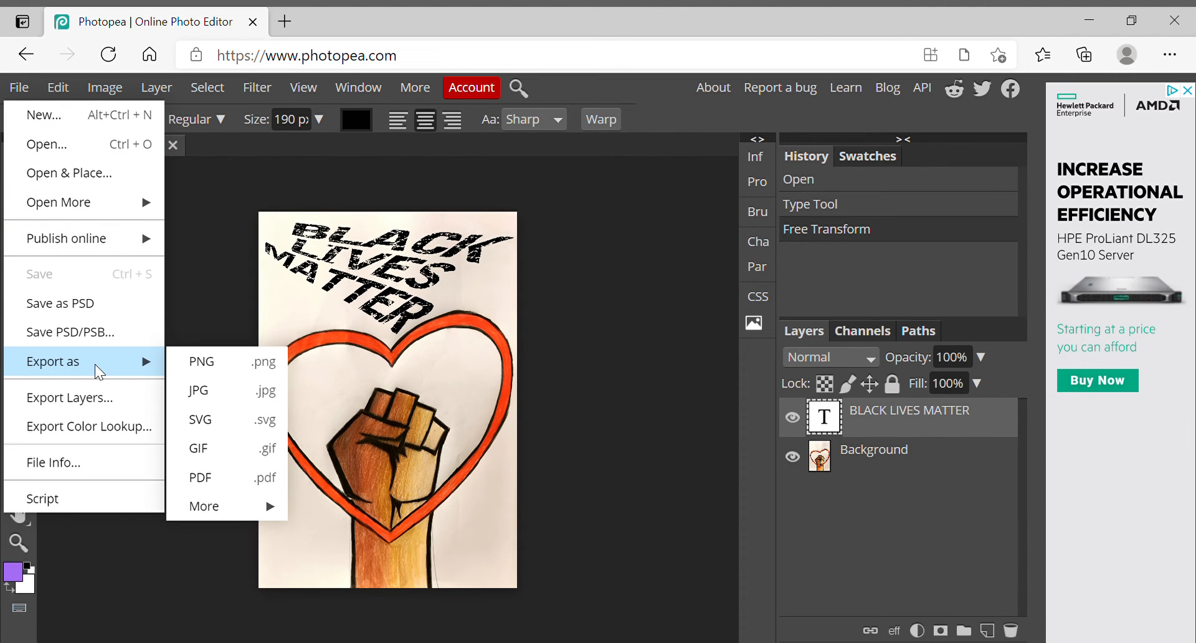
left_click(200, 391)
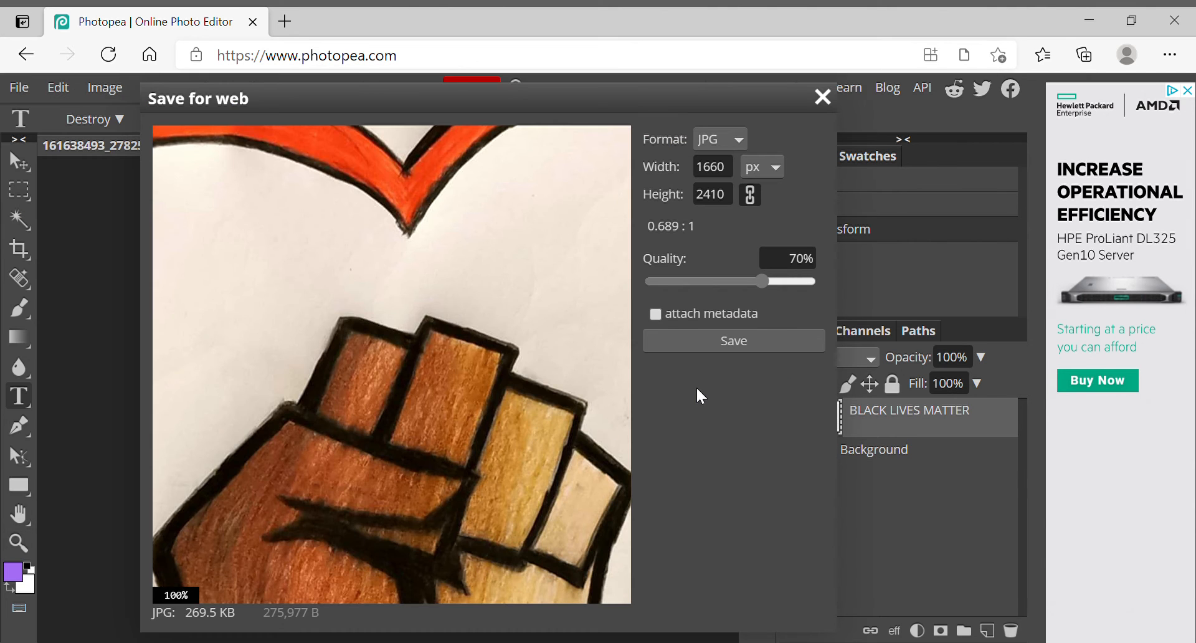
left_click(742, 339)
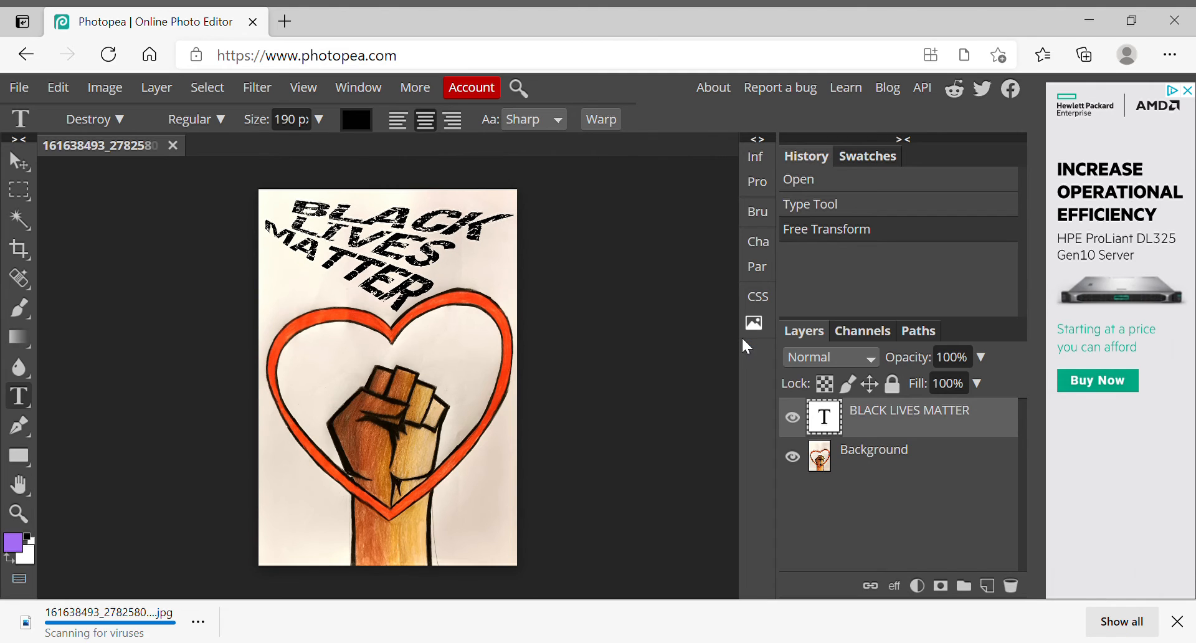
left_click(113, 630)
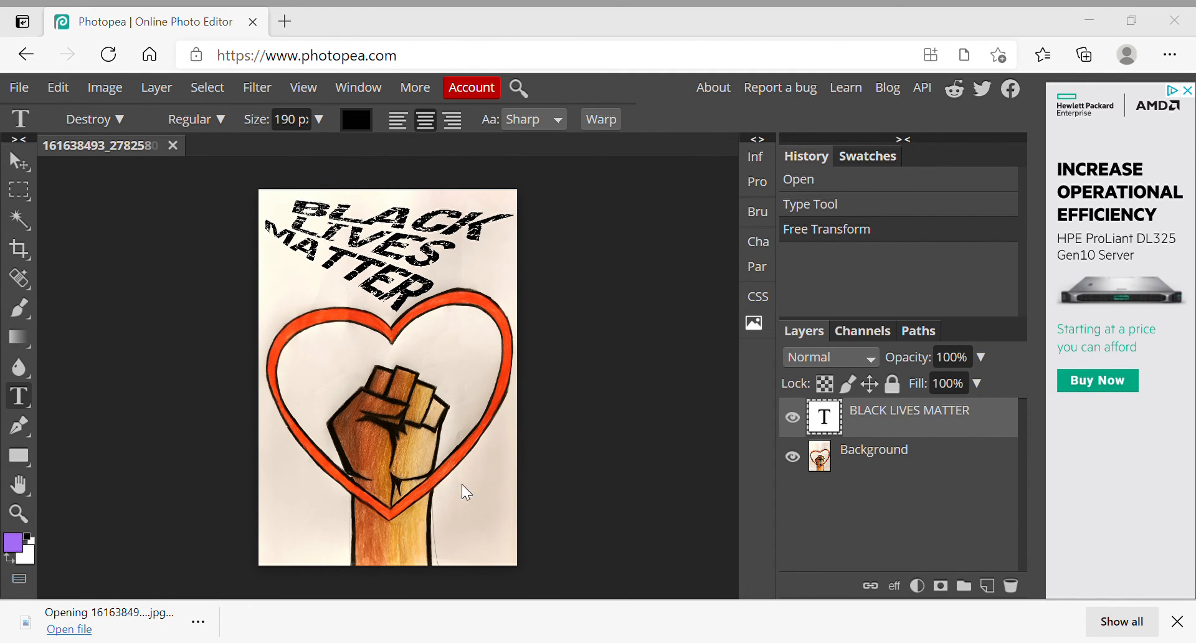
left_click(1097, 21)
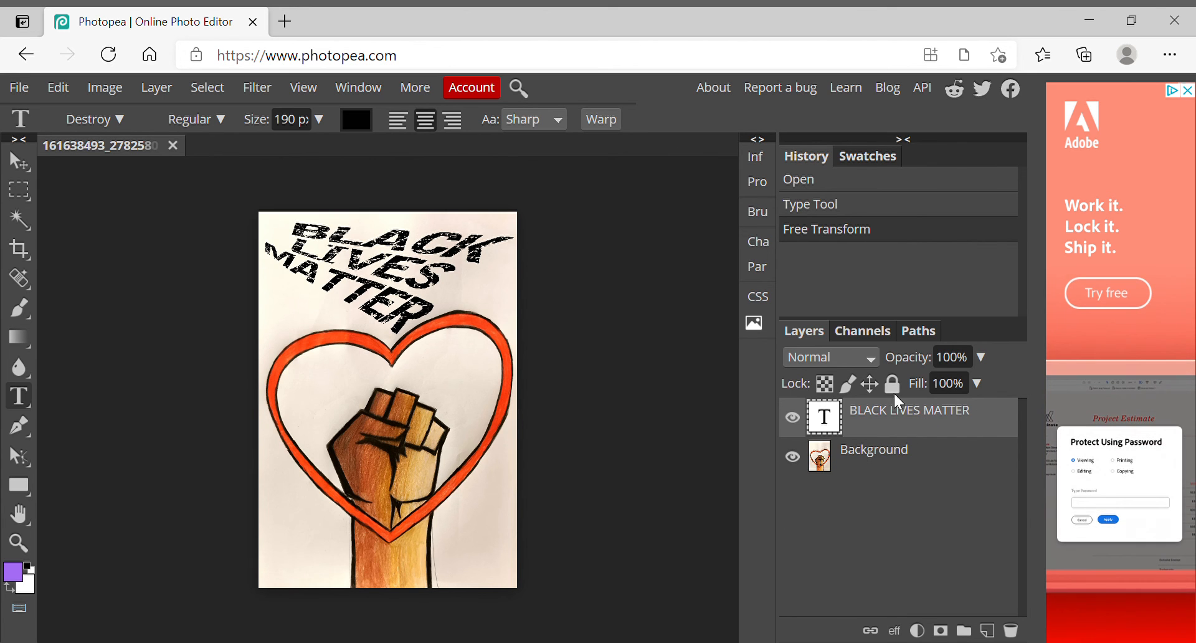
- Delete the slogan layer and add vertical text reading "BLACK LIVES MATTER" in a tall box over the drawing's upper-left area
key("Delete")
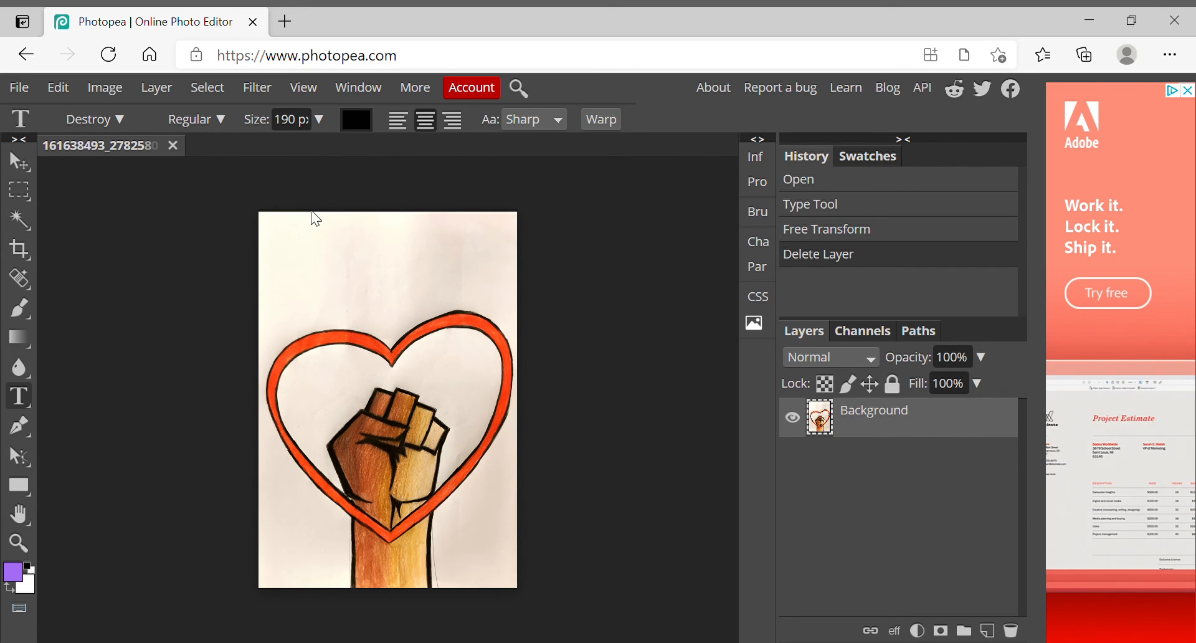
right_click(14, 402)
left_click(72, 427)
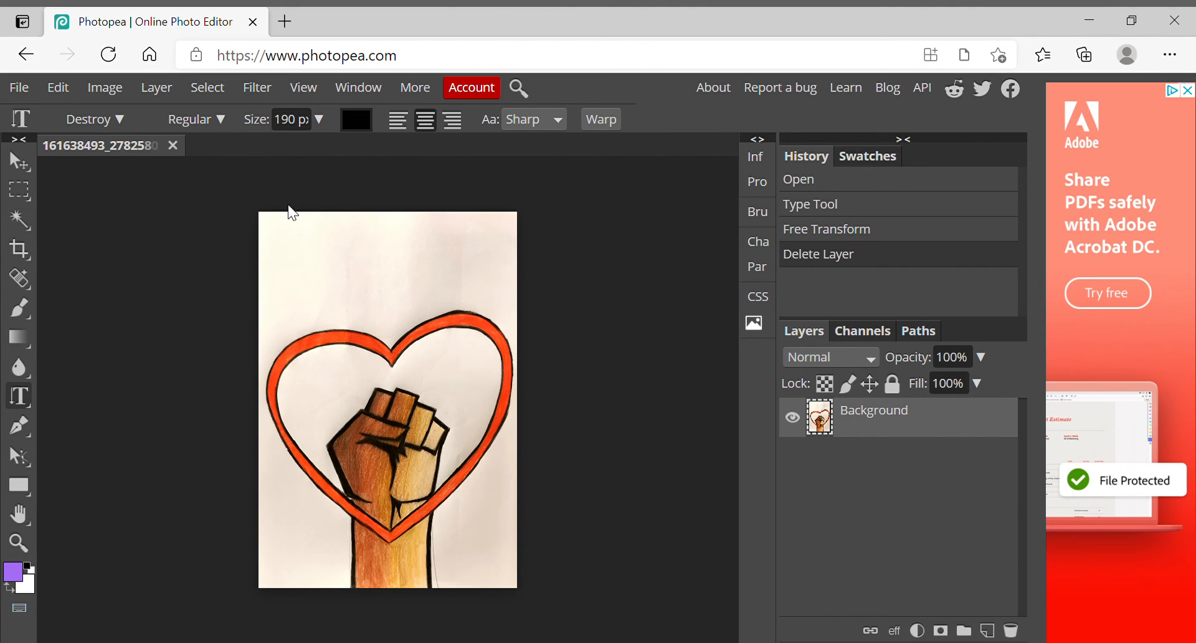
left_click_drag(271, 223, 380, 430)
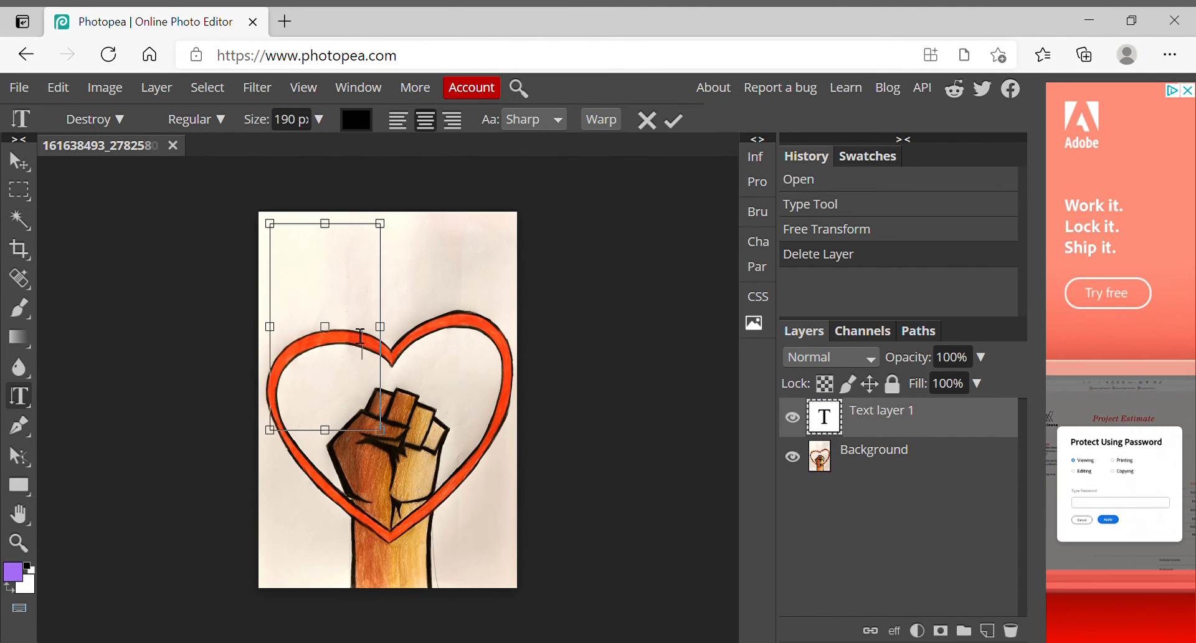
type("BLACK")
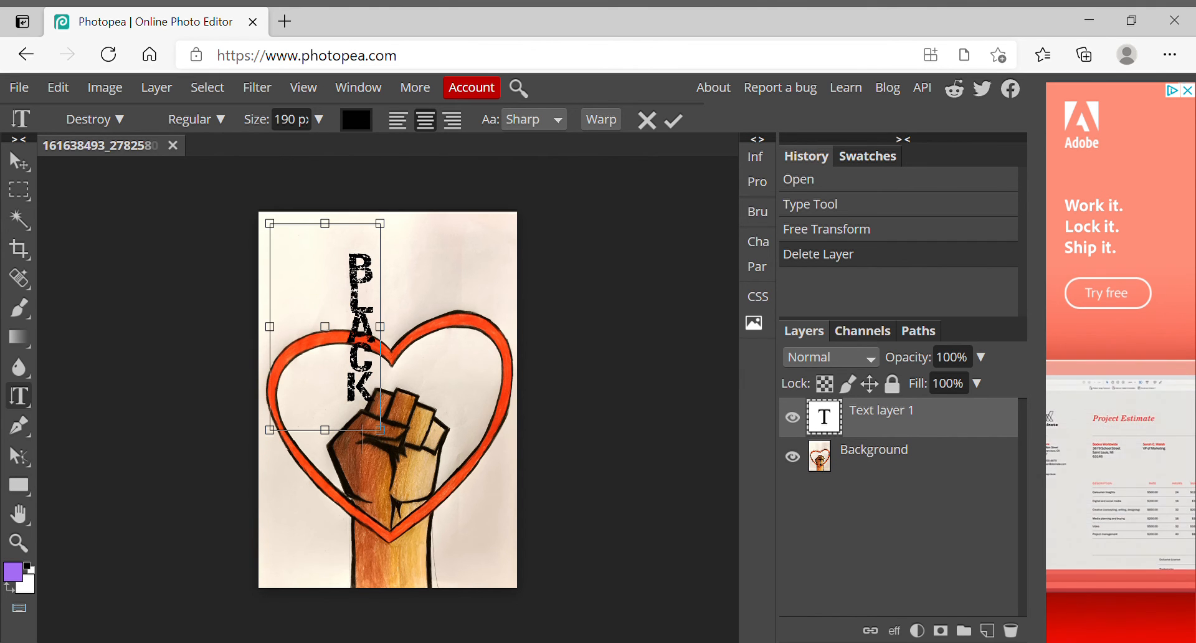
type(" LIVES MATTER")
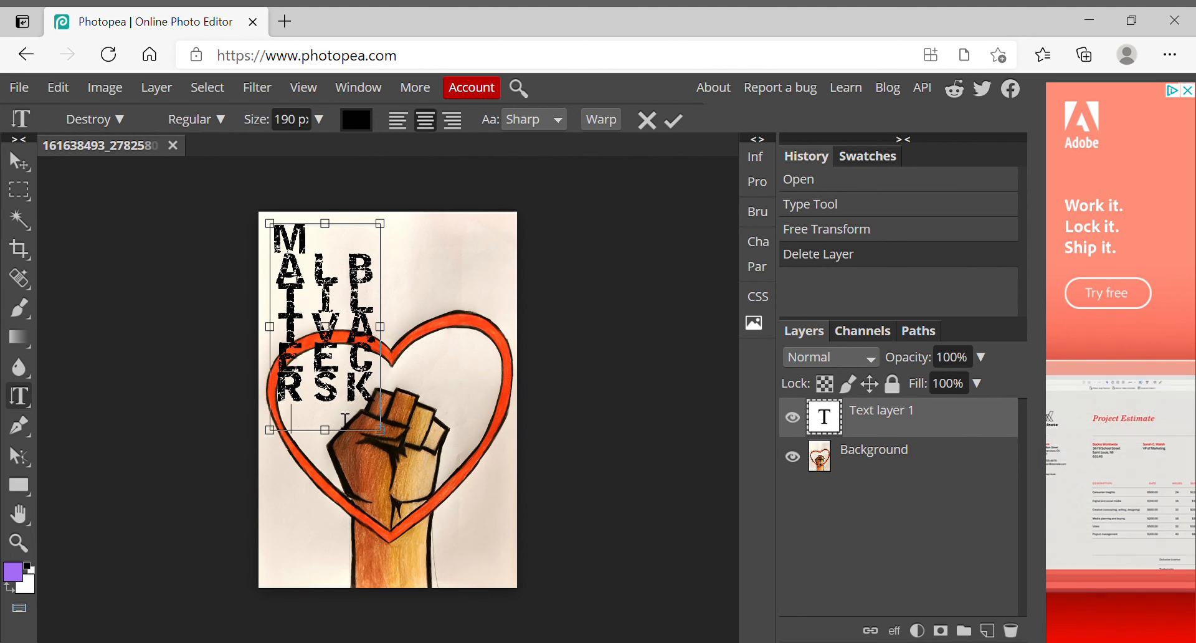
- Delete the words BLACK and LIVES from the vertical text, keeping only MATTER
left_click_drag(352, 418, 326, 374)
key("BackSpace")
key("BackSpace")
key("BackSpace")
key("BackSpace")
key("BackSpace")
key("BackSpace")
key("BackSpace")
key("BackSpace")
key("BackSpace")
key("BackSpace")
key("BackSpace")
key("BackSpace")
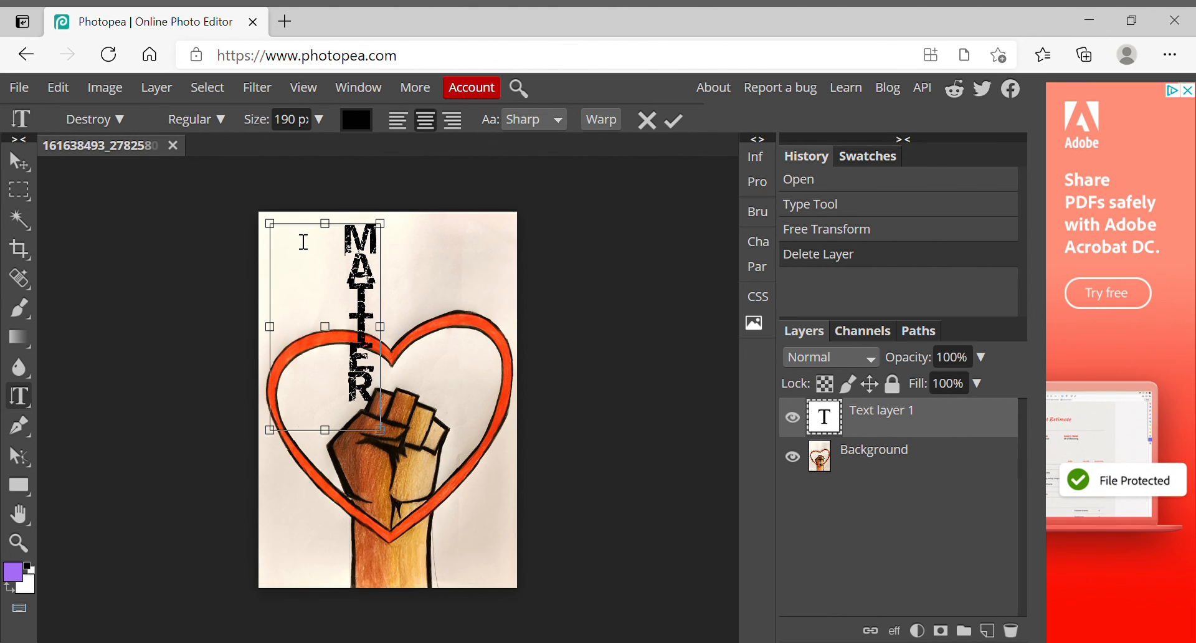
- Remove letters from the word MATTER and discard the unfinished vertical text
key("BackSpace")
key("BackSpace")
key("BackSpace")
key("BackSpace")
key("BackSpace")
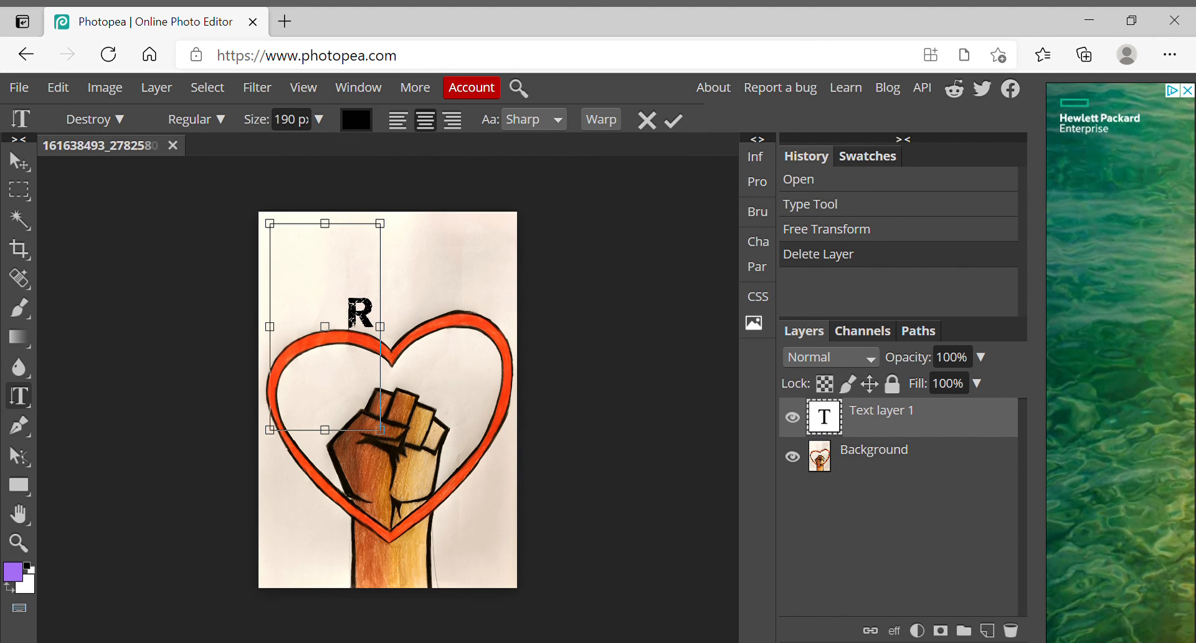
key("Escape")
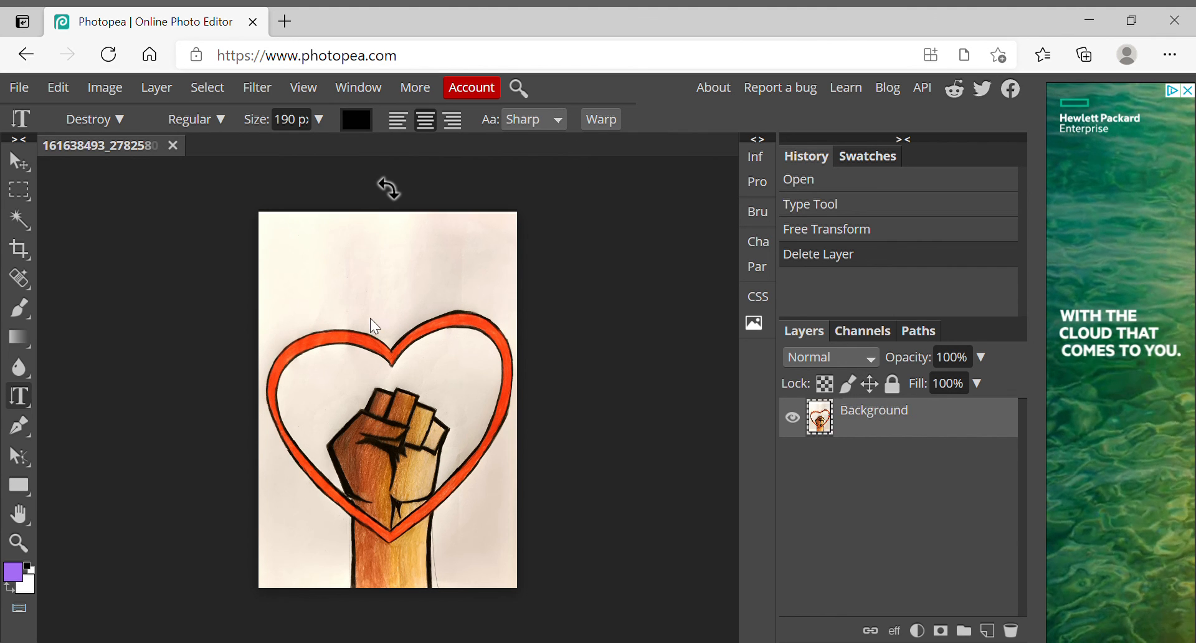
- Add vertical text with MATTER, LIVES and BLACK on separate lines in a large box from the drawing's upper left down to the fist
left_click(26, 402)
left_click(85, 428)
left_click(288, 224)
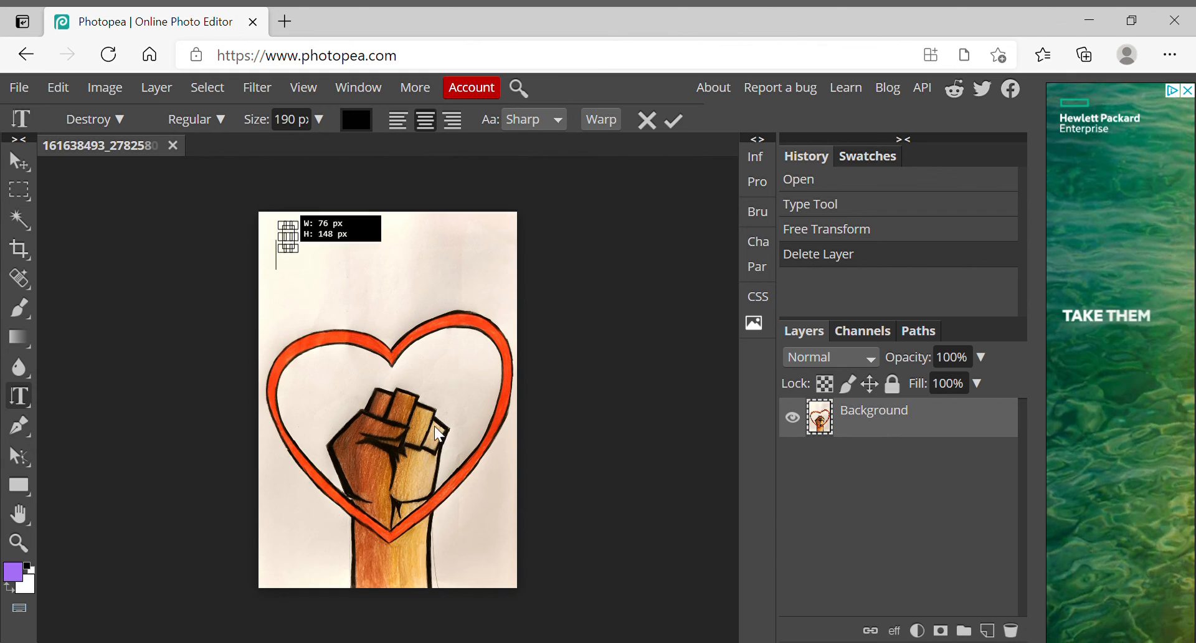
left_click_drag(439, 435, 451, 440)
type("MATTER")
key("Return")
type("LIVES")
key("Return")
type("B")
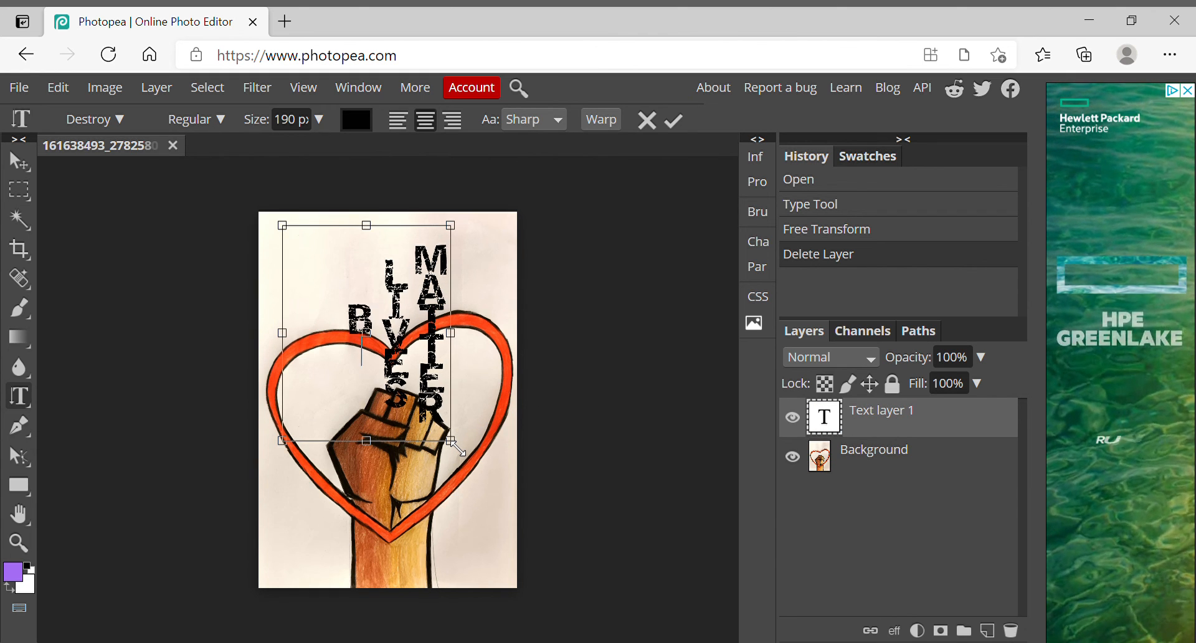
type("LACK")
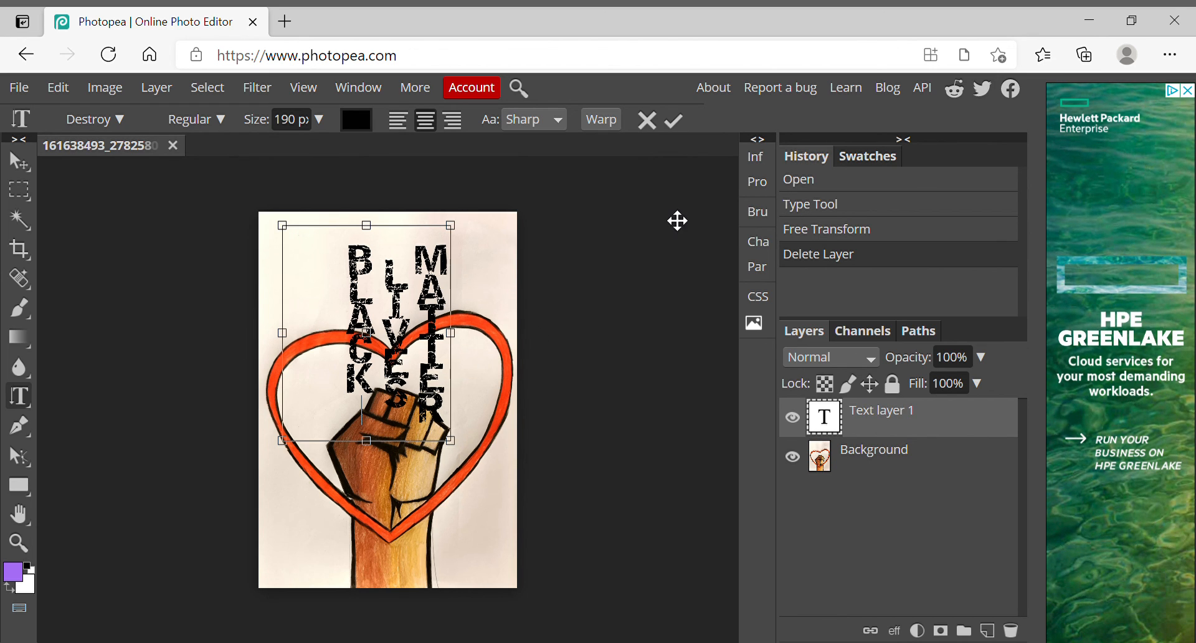
- Warp the vertical text with the Bulge style at -10% bend, -55% horizontal and -72% vertical distortion, and commit the text
left_click(608, 119)
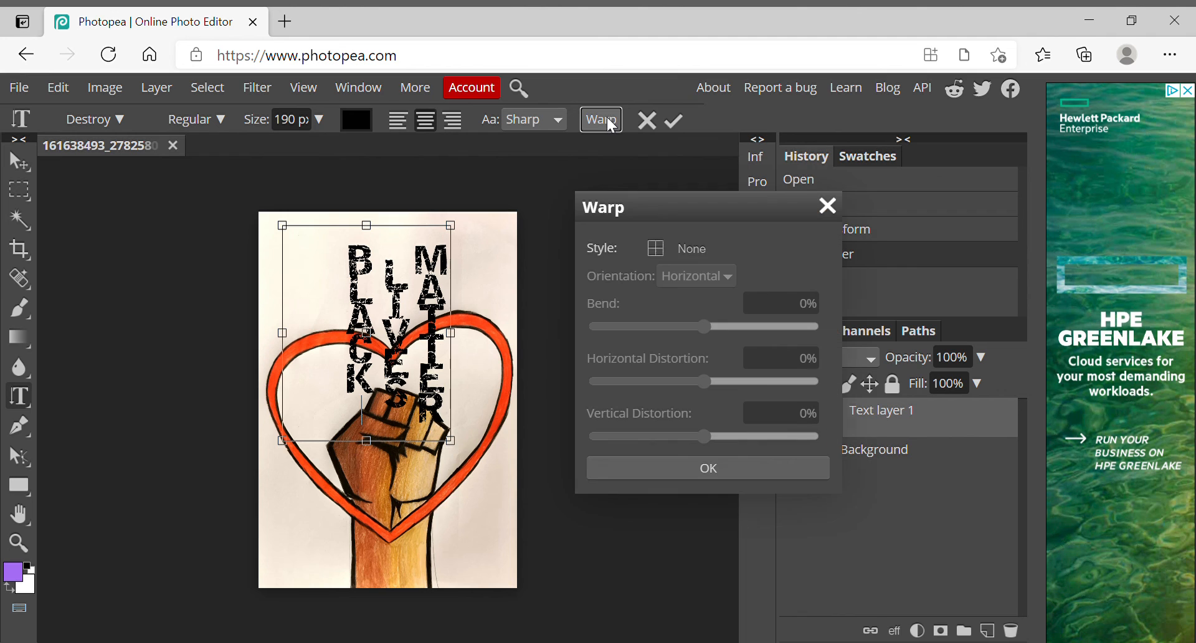
left_click(697, 264)
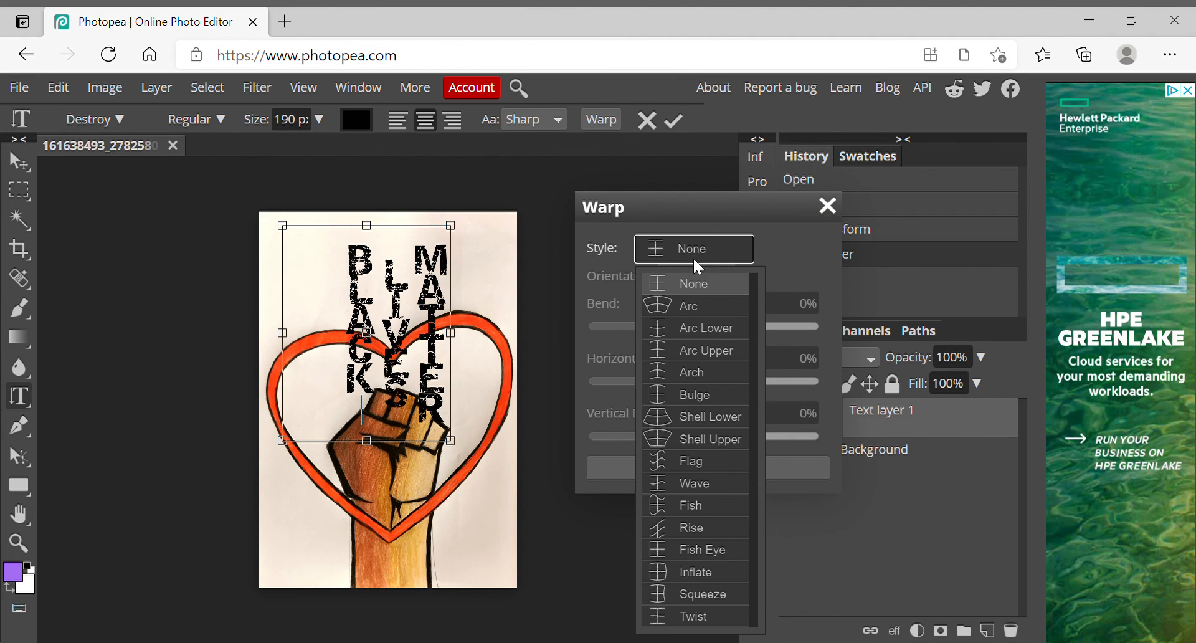
left_click(716, 398)
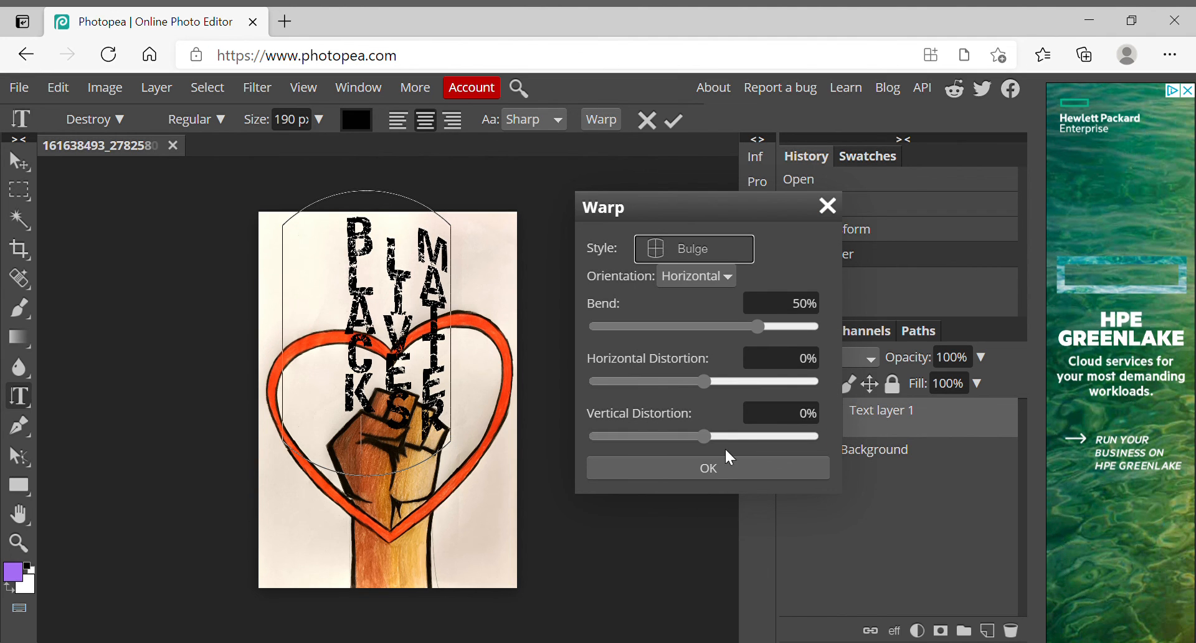
left_click_drag(702, 436, 626, 428)
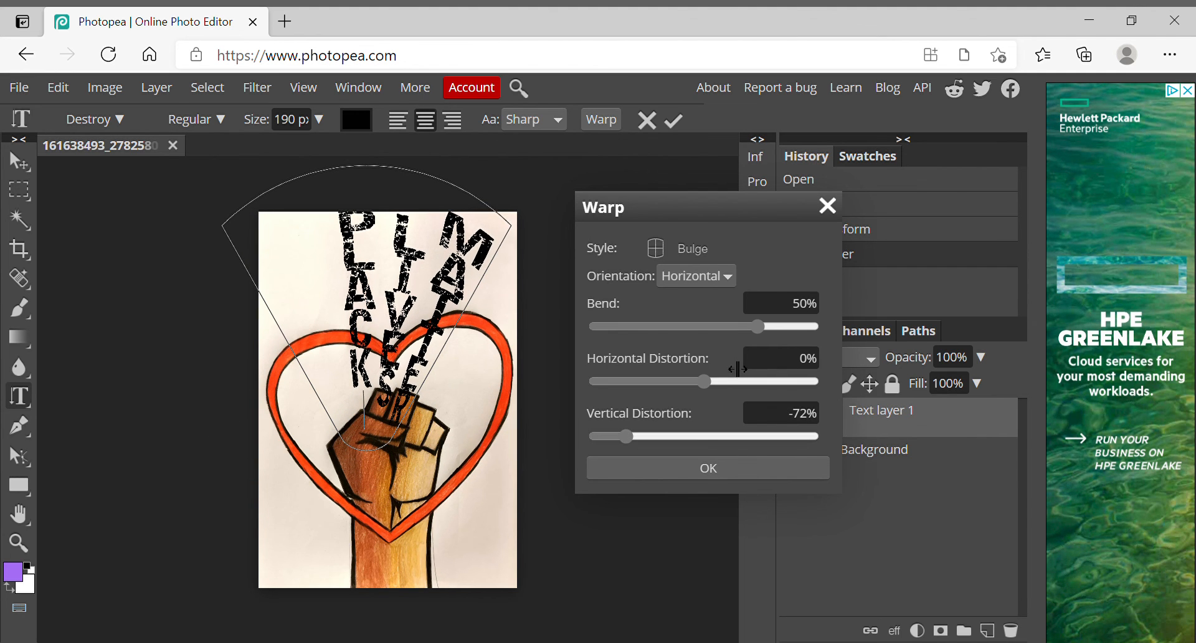
left_click_drag(704, 382, 644, 384)
left_click_drag(757, 326, 694, 329)
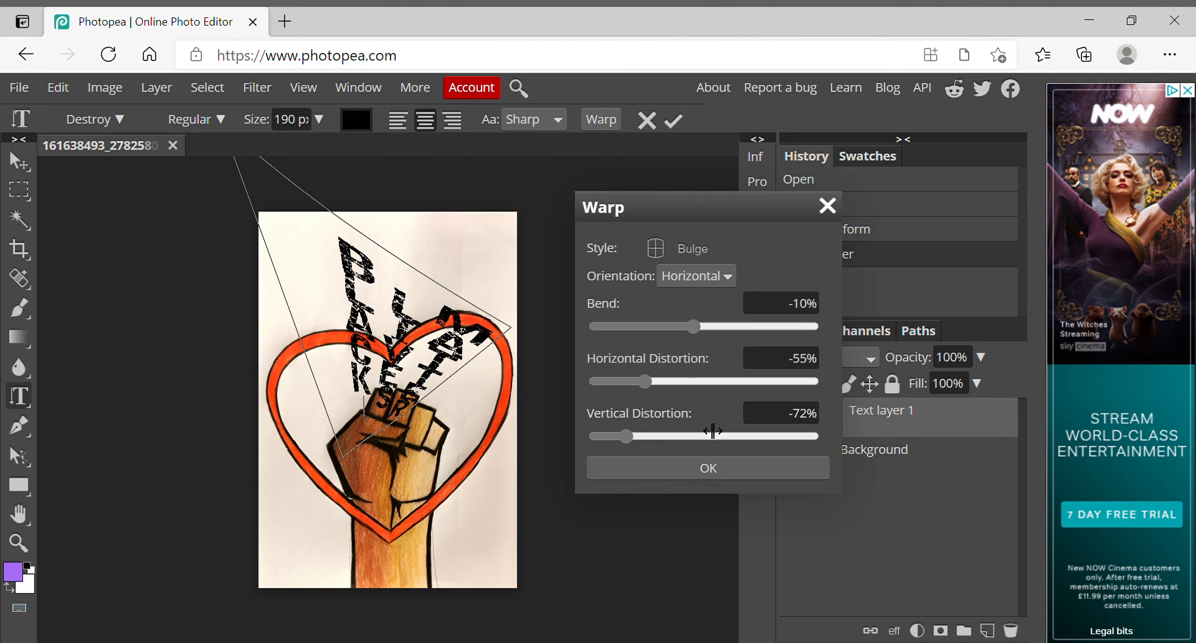
left_click(712, 473)
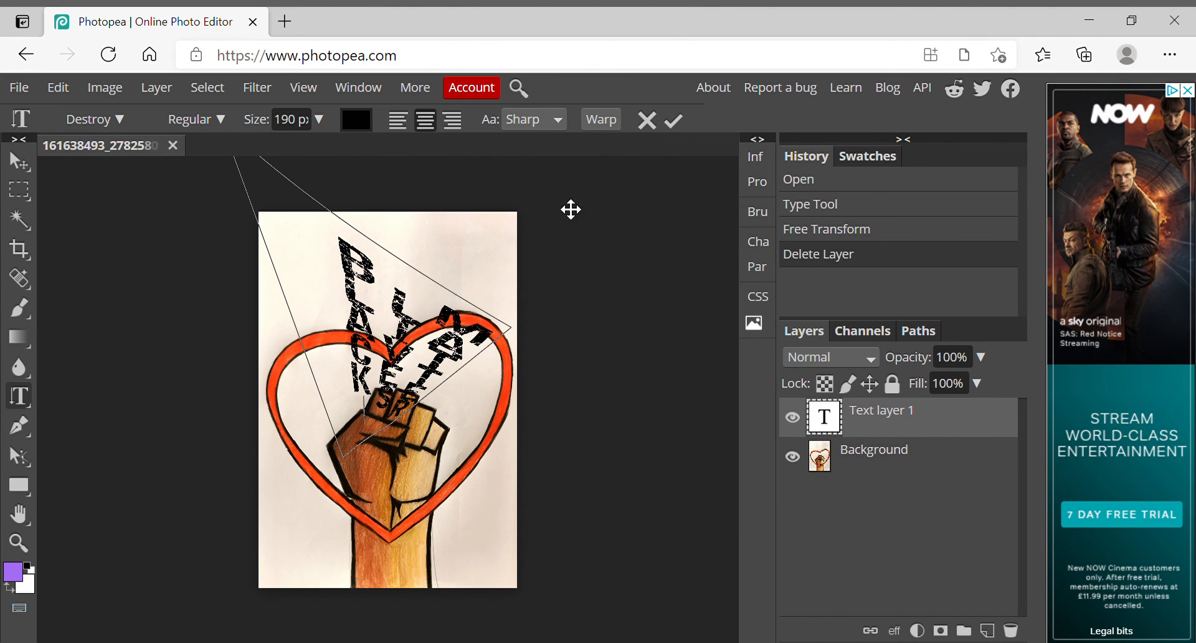
left_click(683, 118)
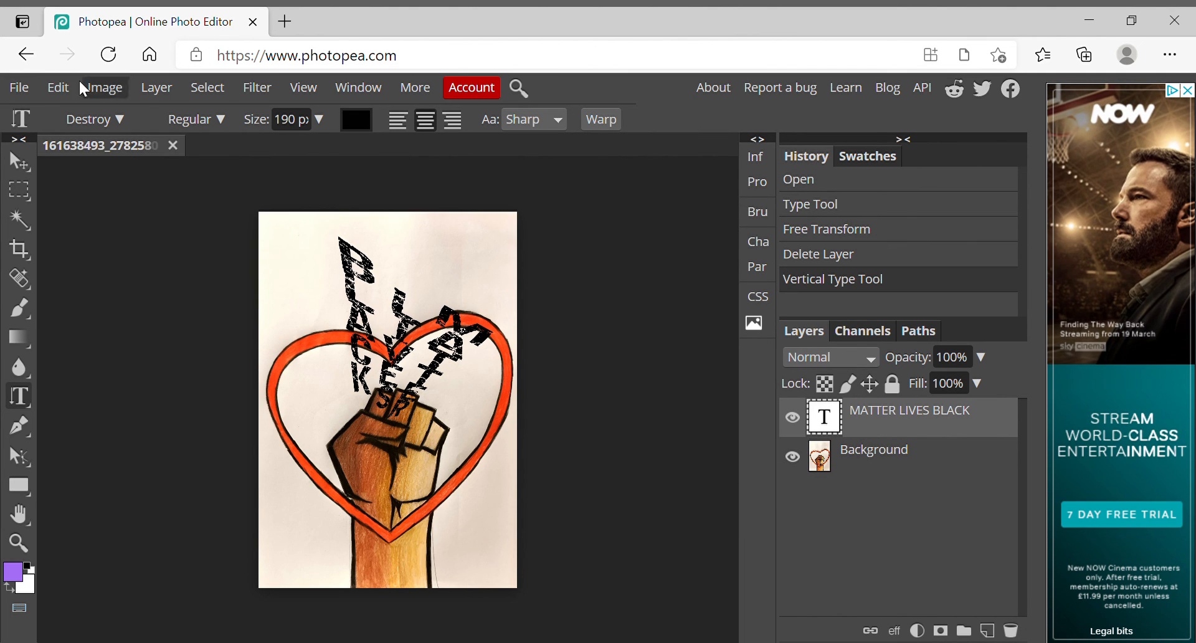
- Move the warped slogan with Free Transform to the drawing's upper-left area, at about X 557 px and Y 622 px
left_click(54, 88)
left_click(125, 520)
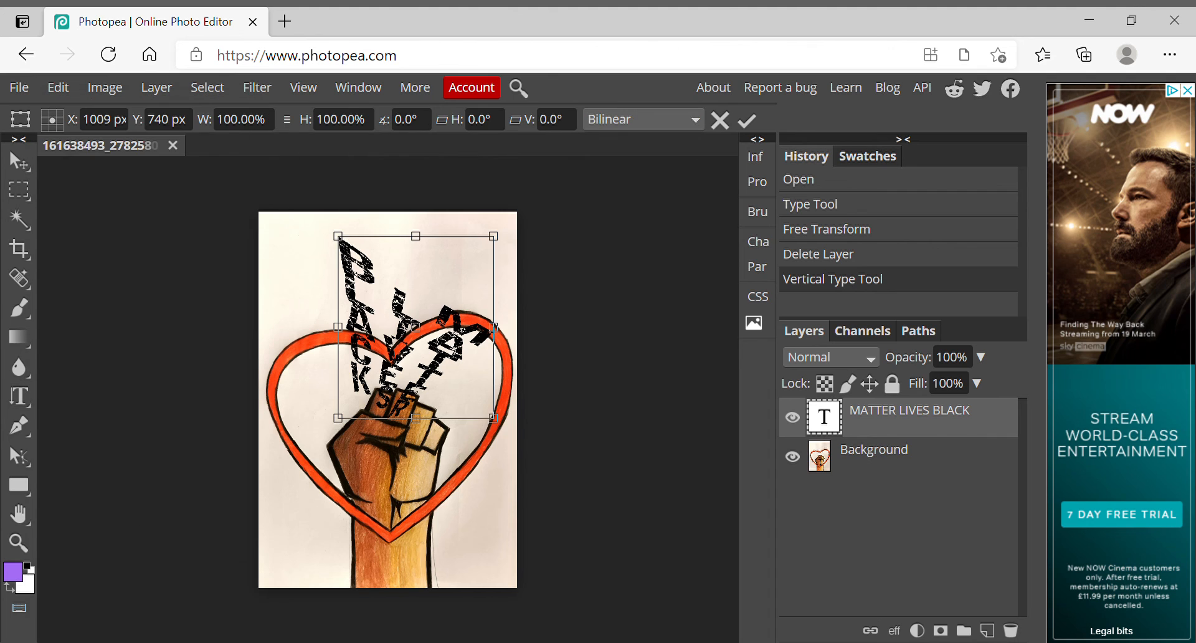
left_click_drag(439, 290, 369, 272)
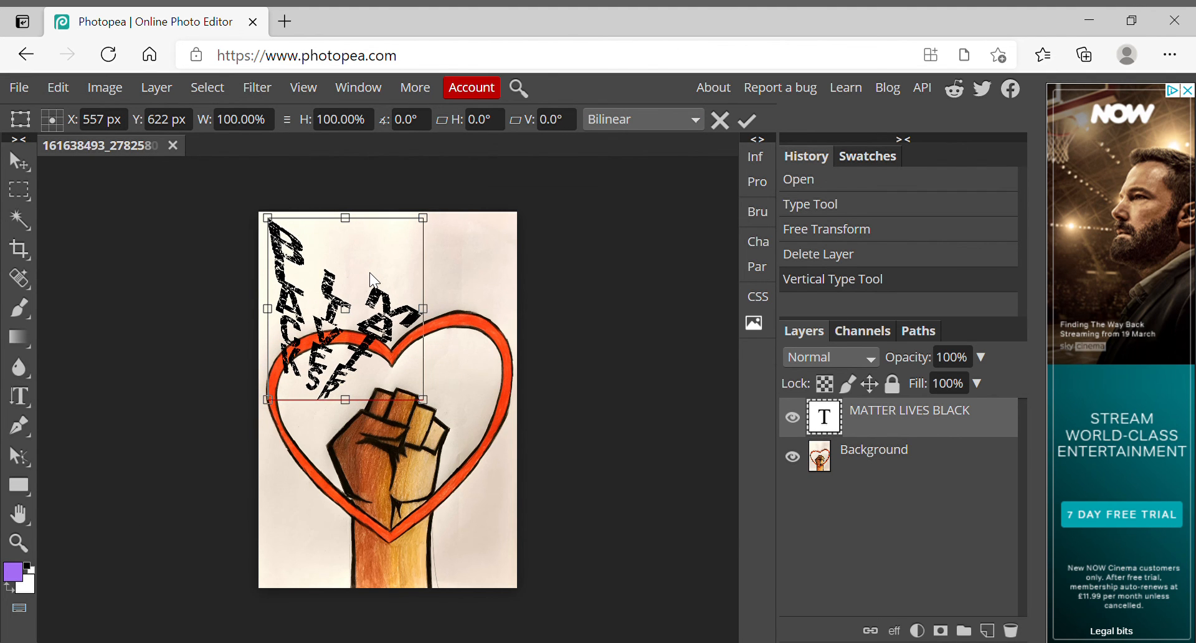
left_click(750, 119)
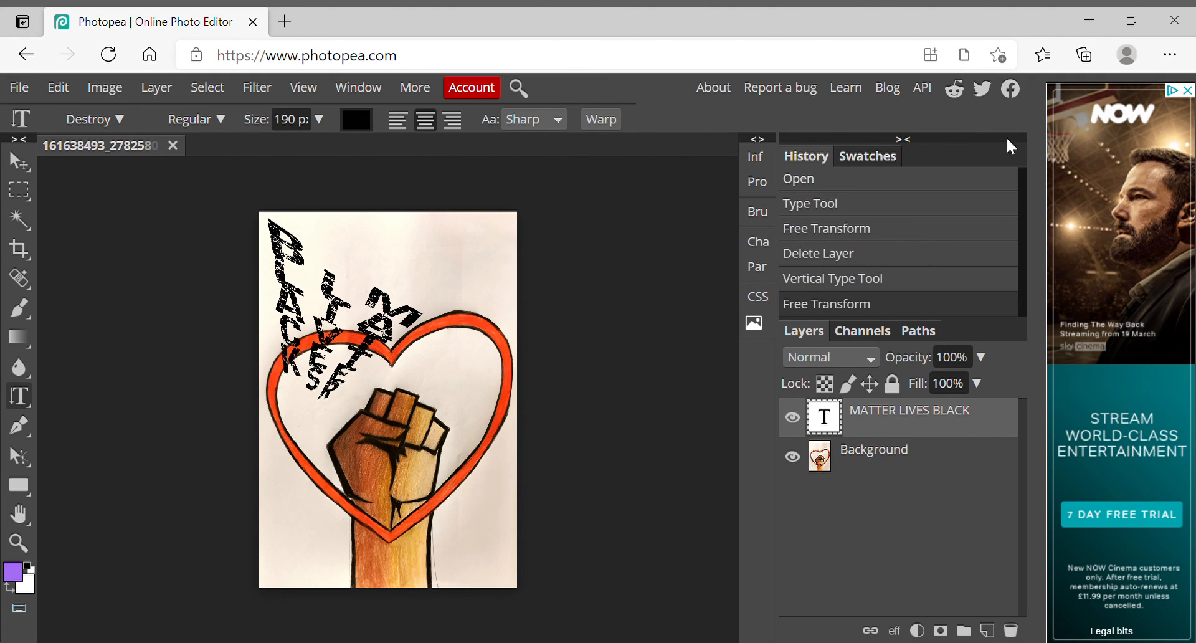